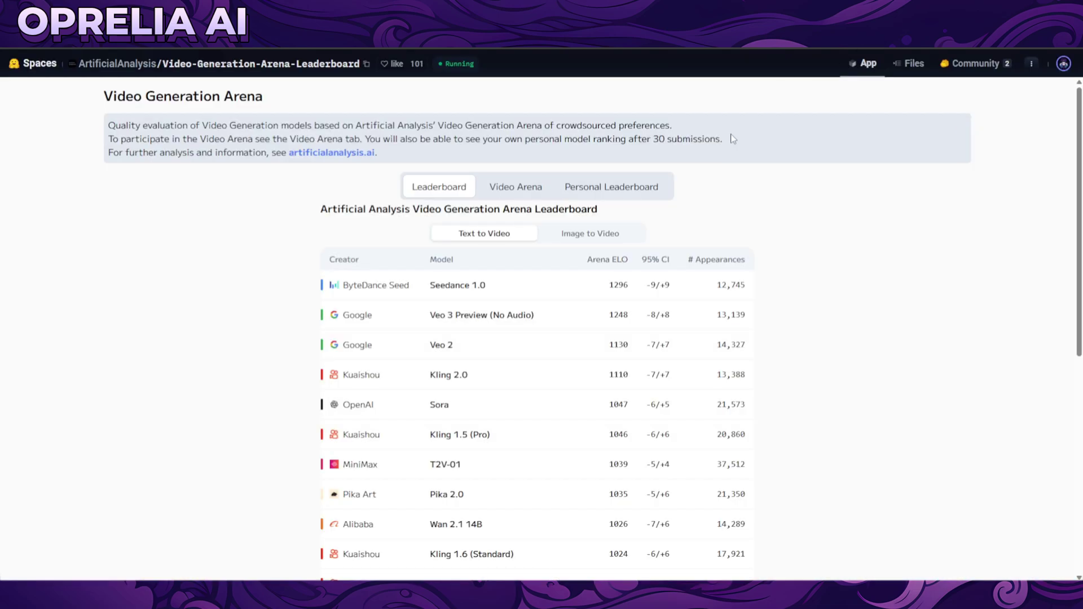
Switch the Video Generation Arena leaderboard to the Image to Video rankings
left_click(589, 236)
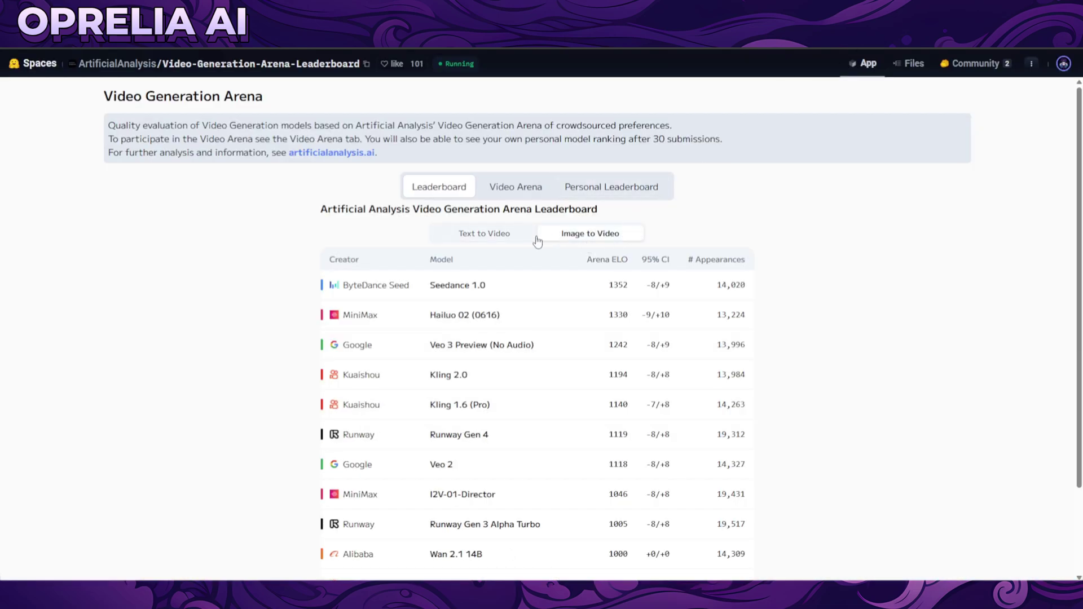
Switch the leaderboard back to the Text to Video rankings
left_click(502, 242)
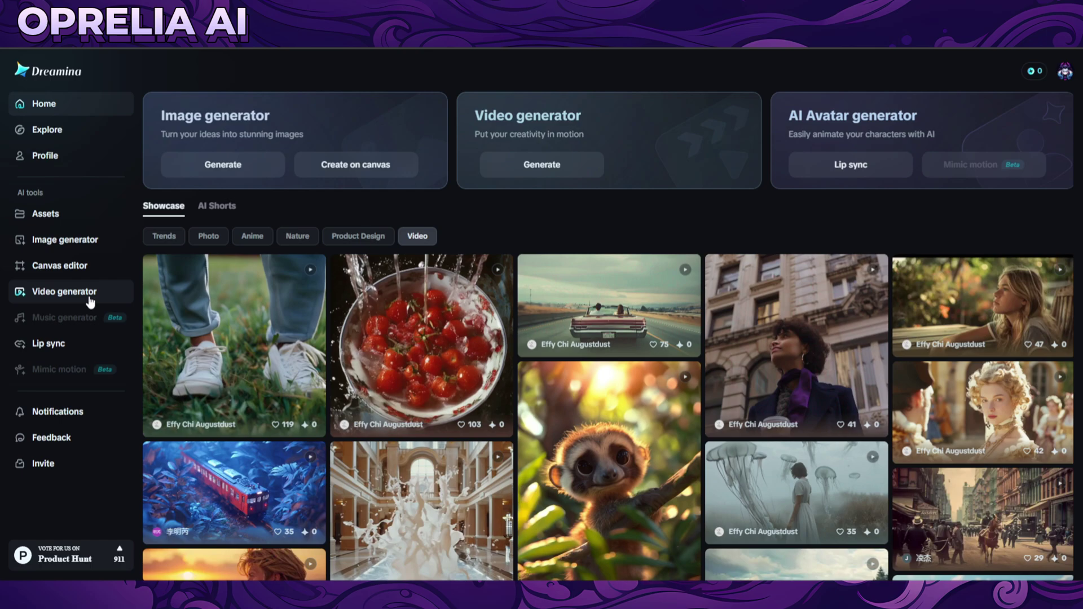
scroll(254, 282, "down", 1)
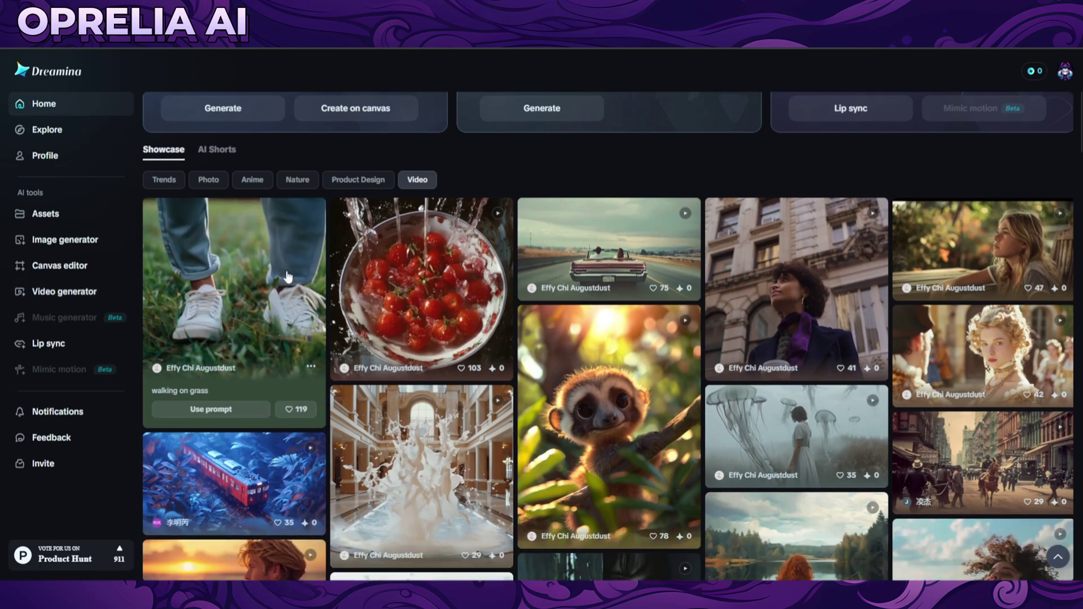
left_click(384, 275)
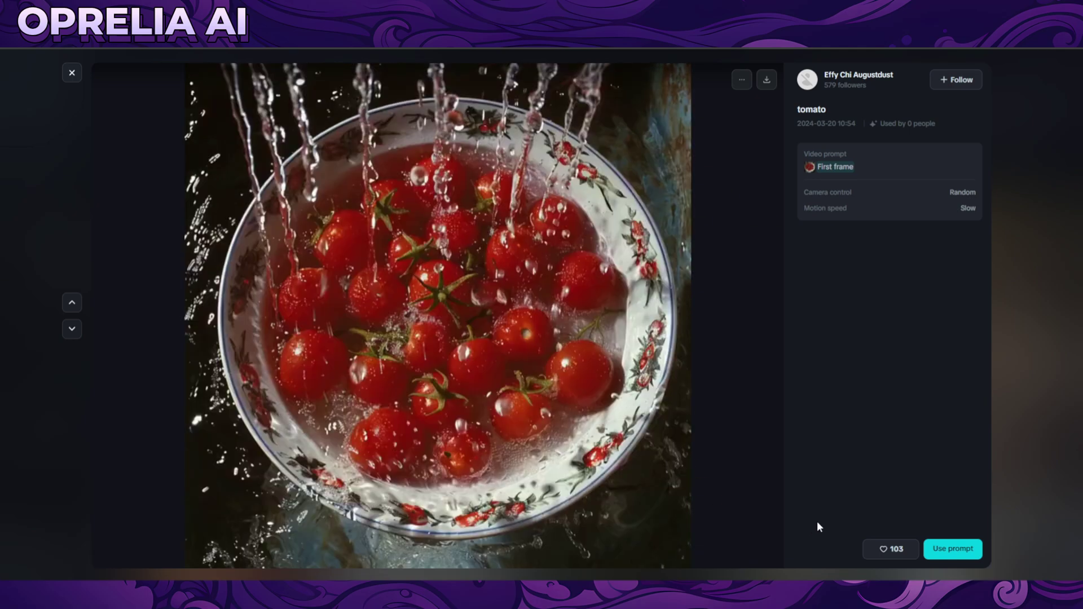
left_click(1032, 432)
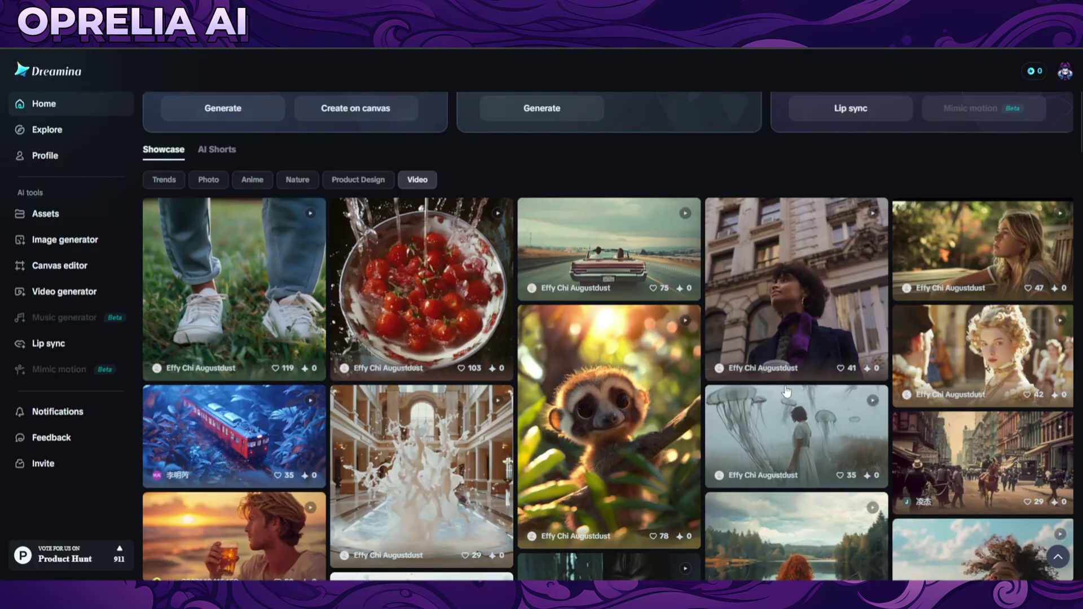
left_click(587, 244)
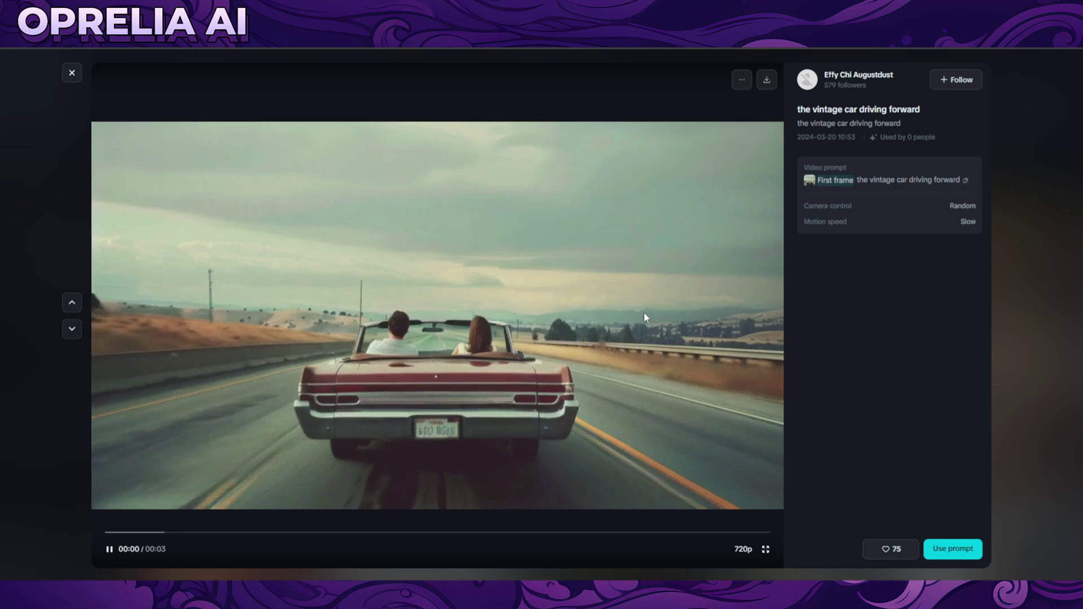
left_click(1001, 298)
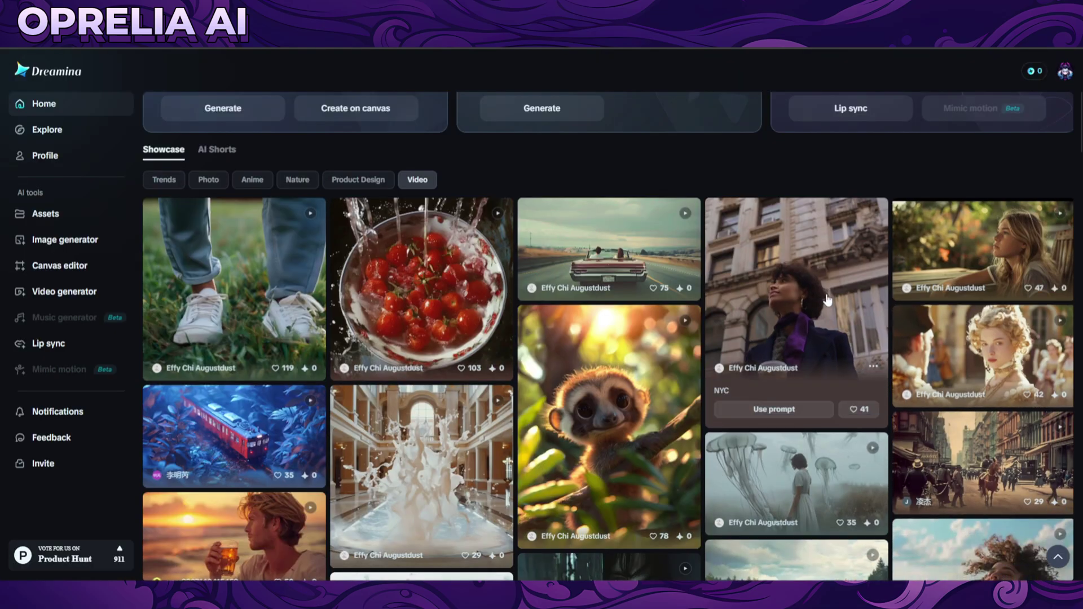
left_click(839, 342)
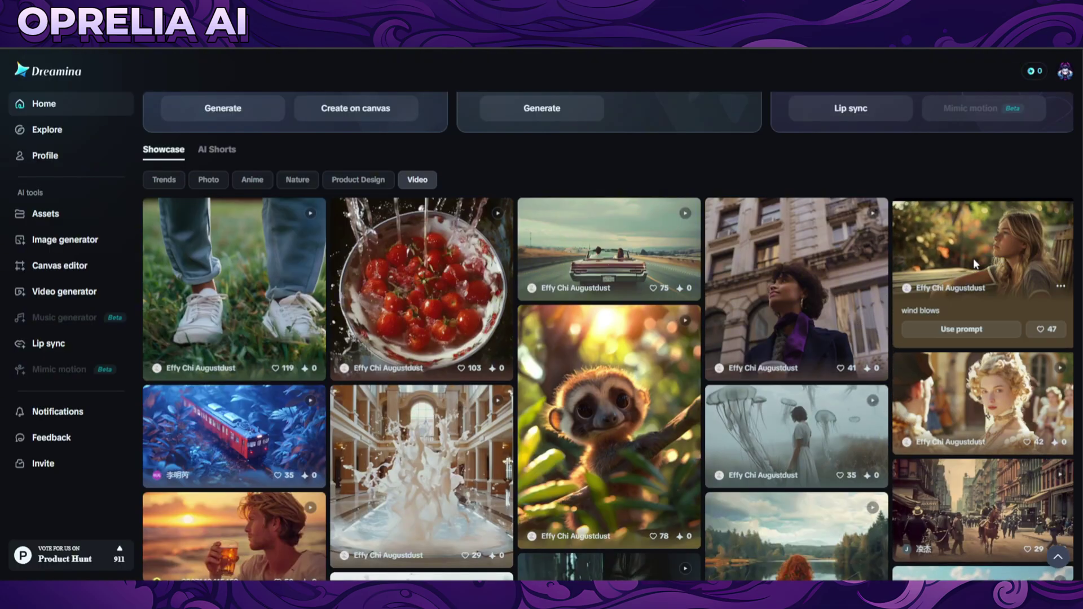
left_click(973, 258)
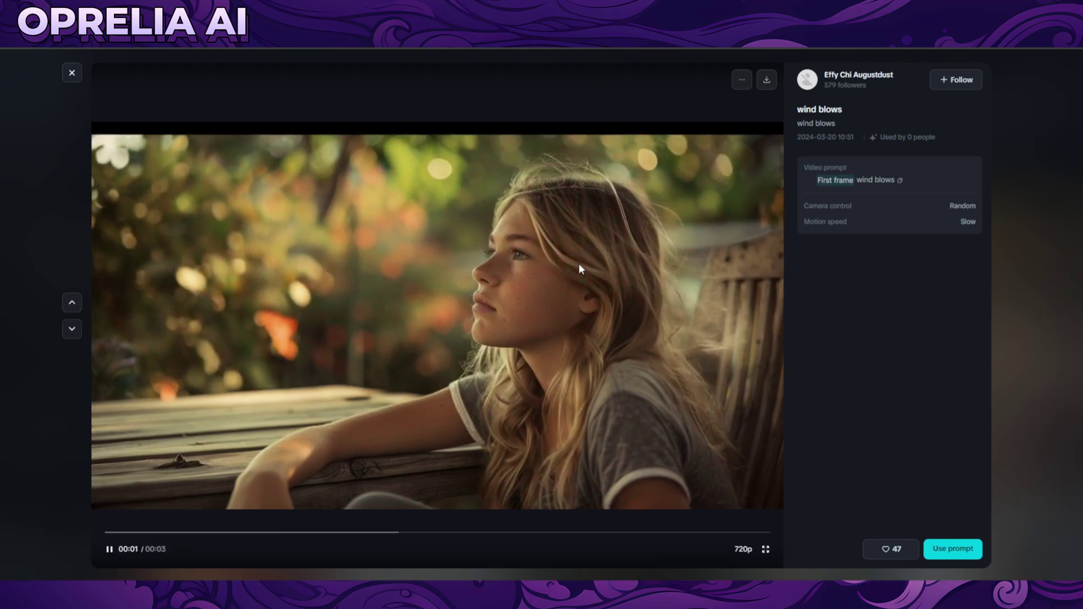
left_click(1010, 338)
scroll(417, 305, "down", 5)
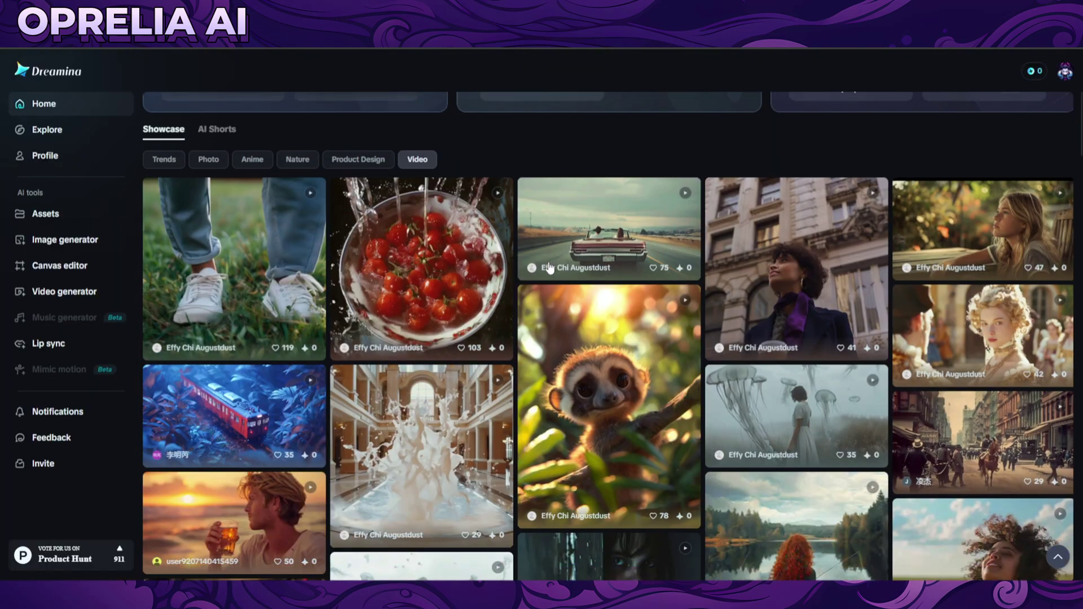
left_click(417, 305)
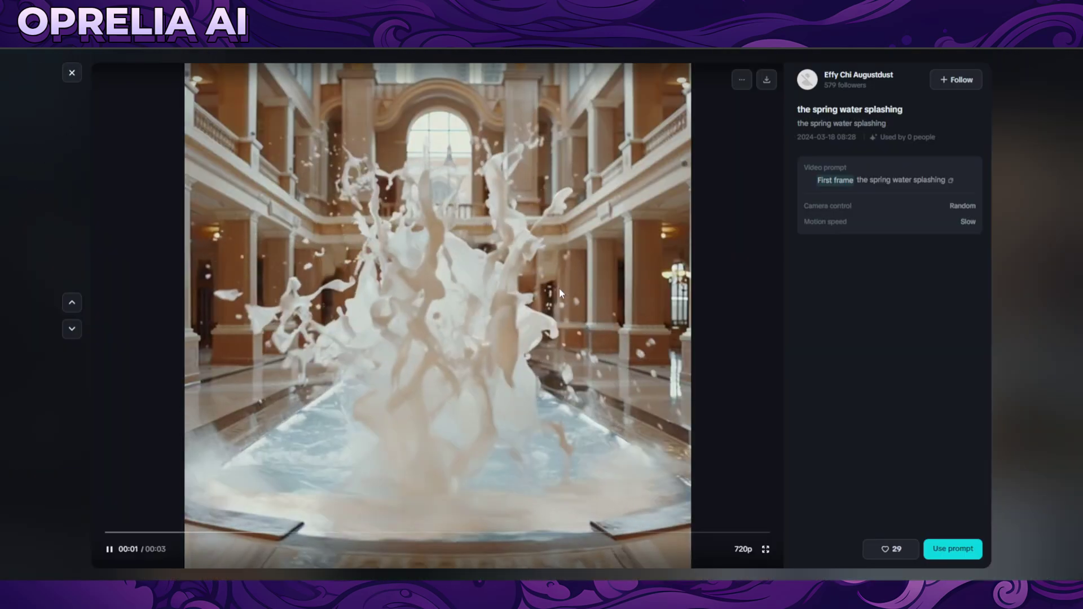
left_click(62, 440)
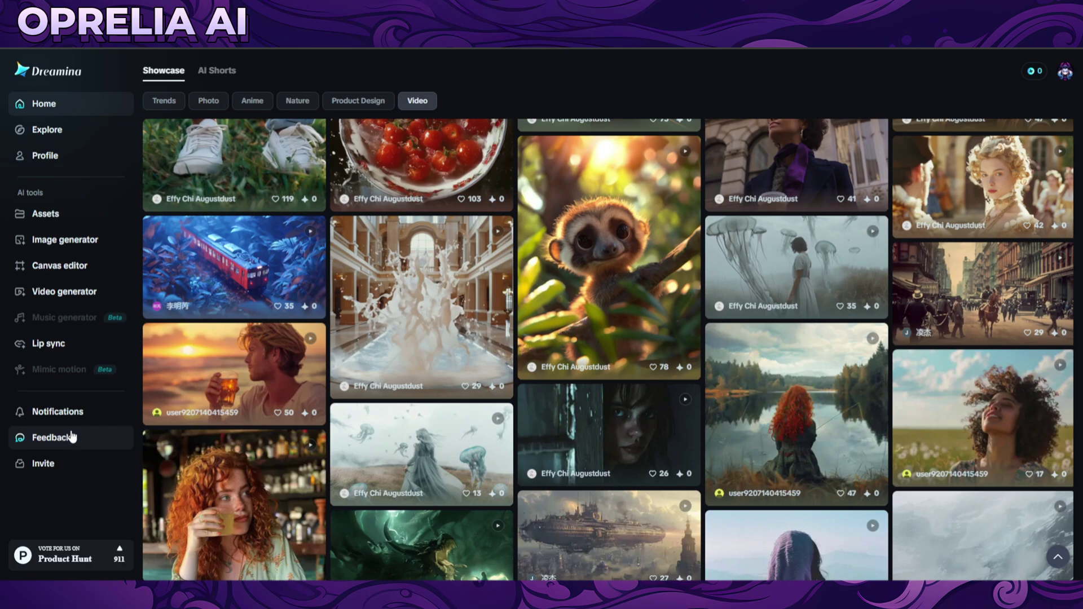
scroll(278, 361, "down", 1)
left_click(254, 231)
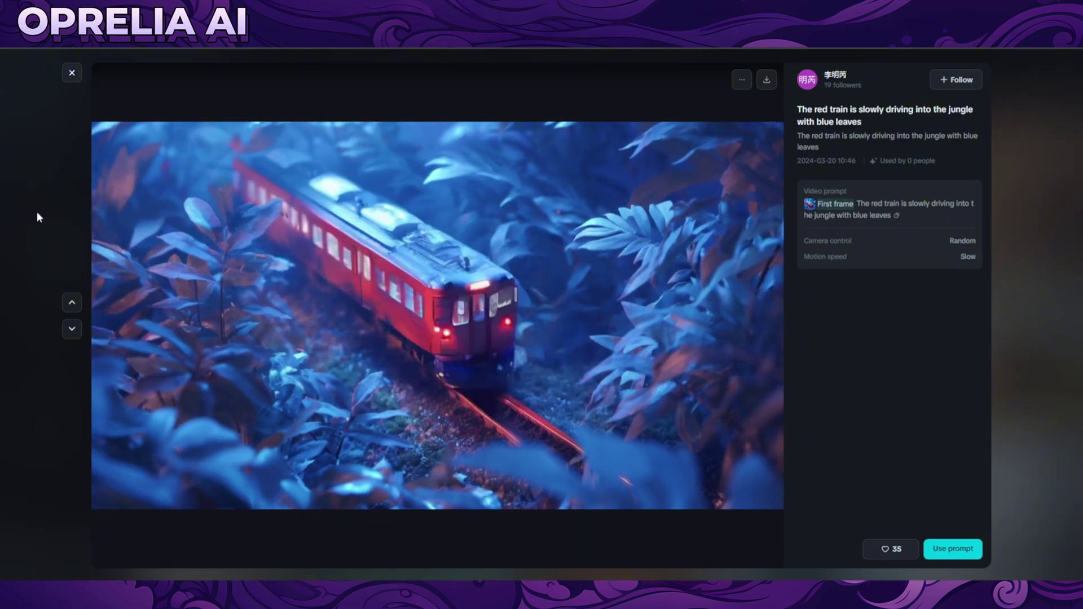
left_click(38, 214)
scroll(456, 285, "down", 2)
left_click(441, 283)
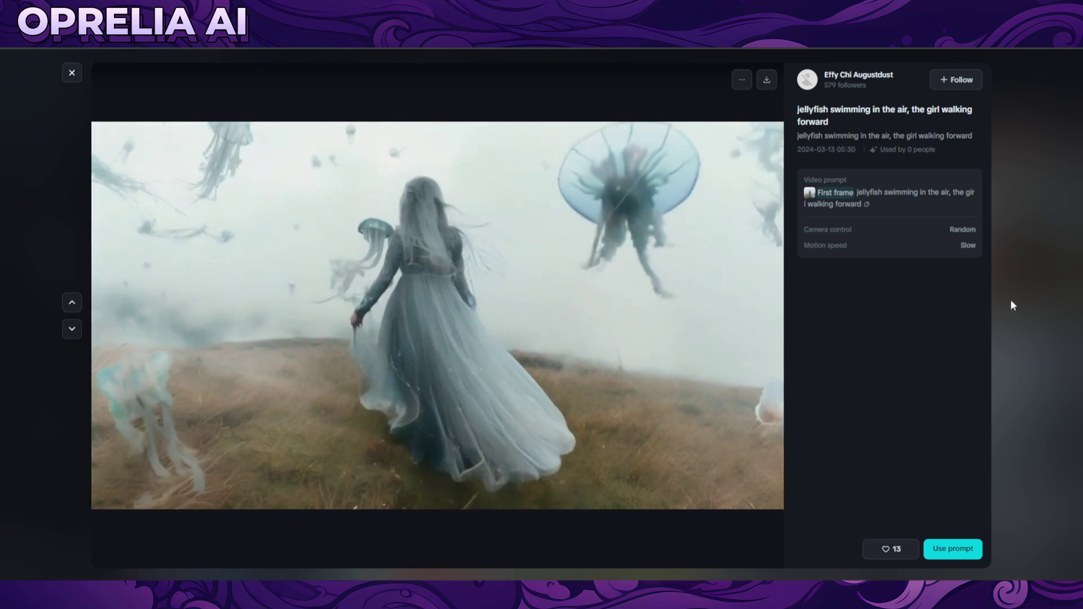
left_click(1010, 299)
scroll(858, 319, "down", 2)
left_click(421, 440)
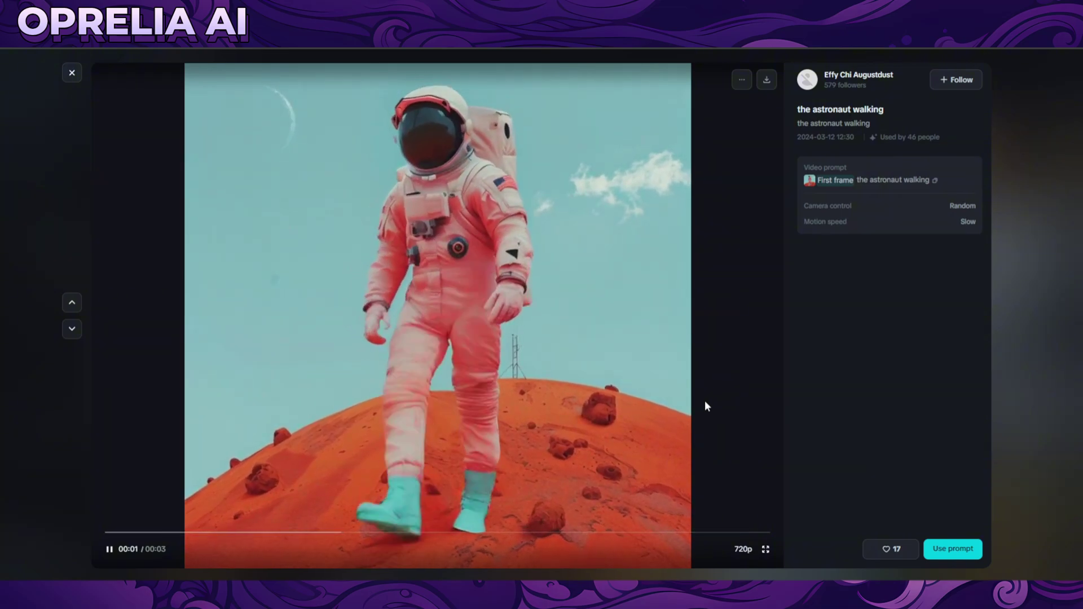
left_click(1015, 307)
scroll(787, 290, "down", 1)
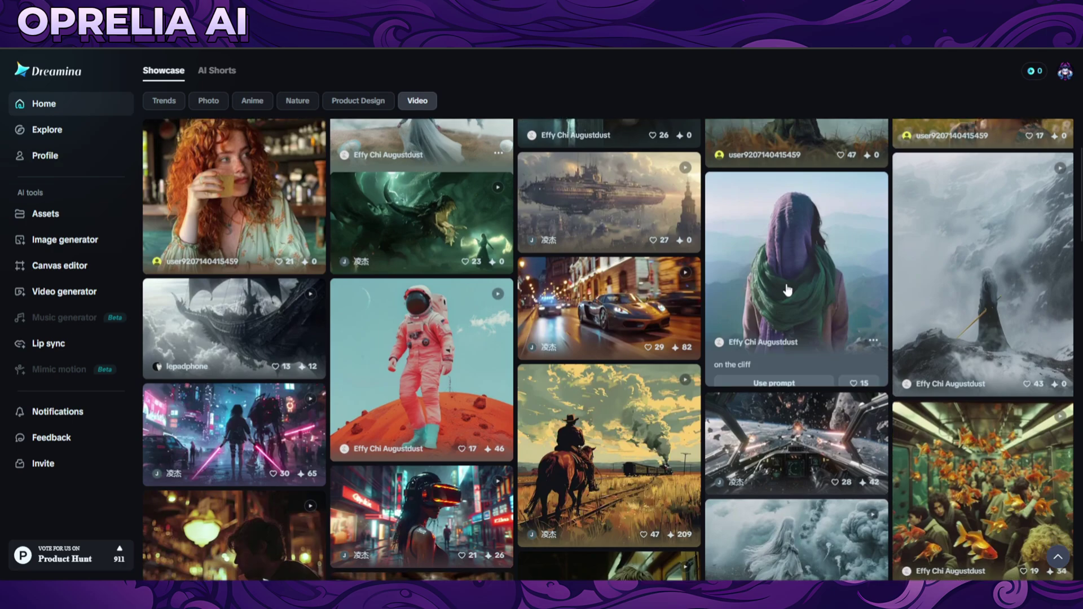
scroll(508, 330, "down", 5)
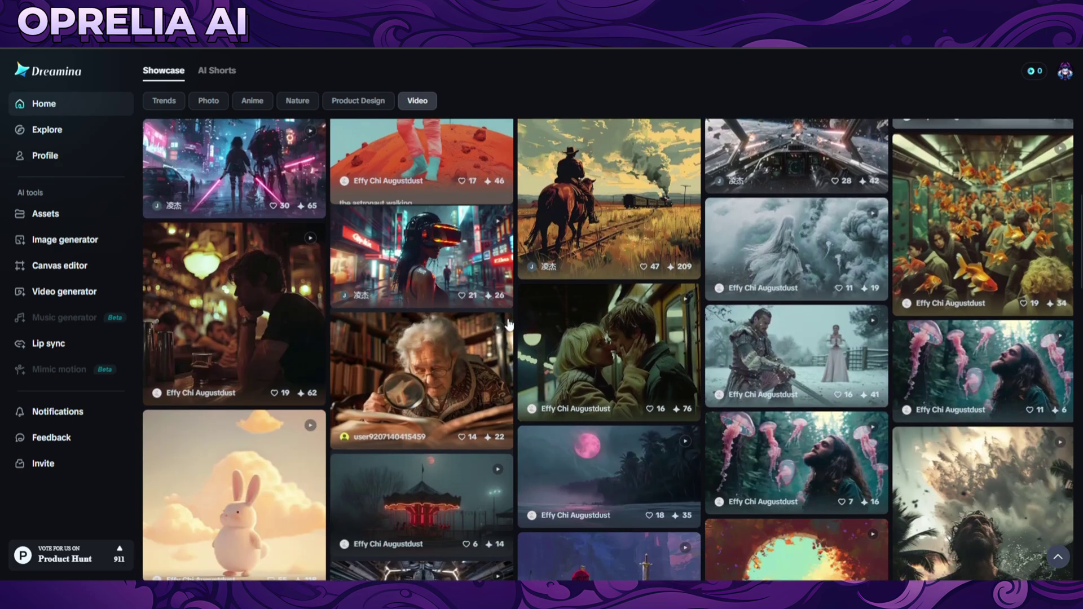
scroll(472, 323, "down", 4)
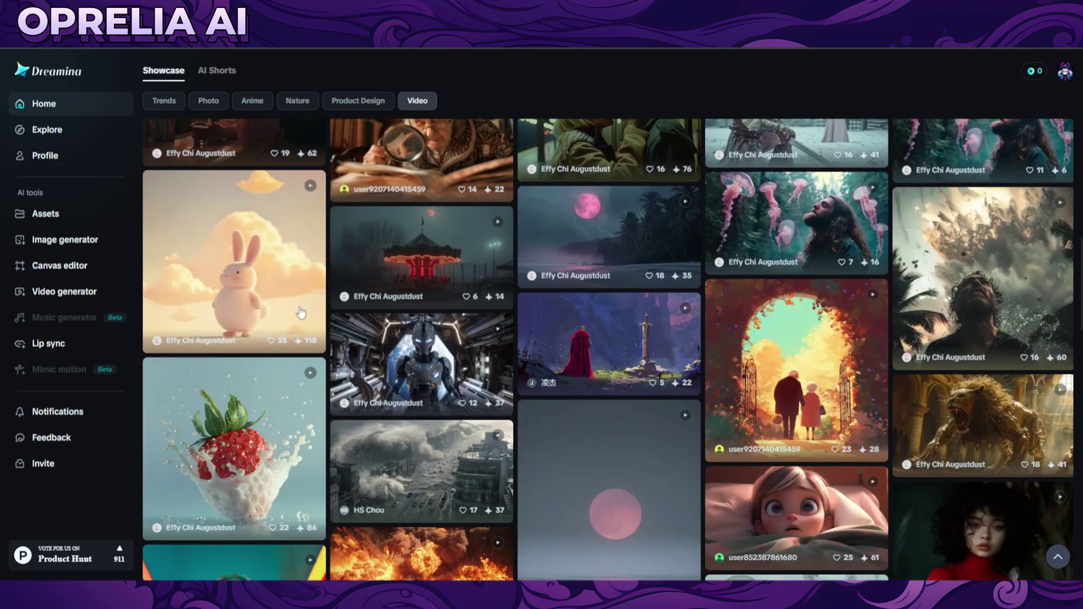
left_click(259, 297)
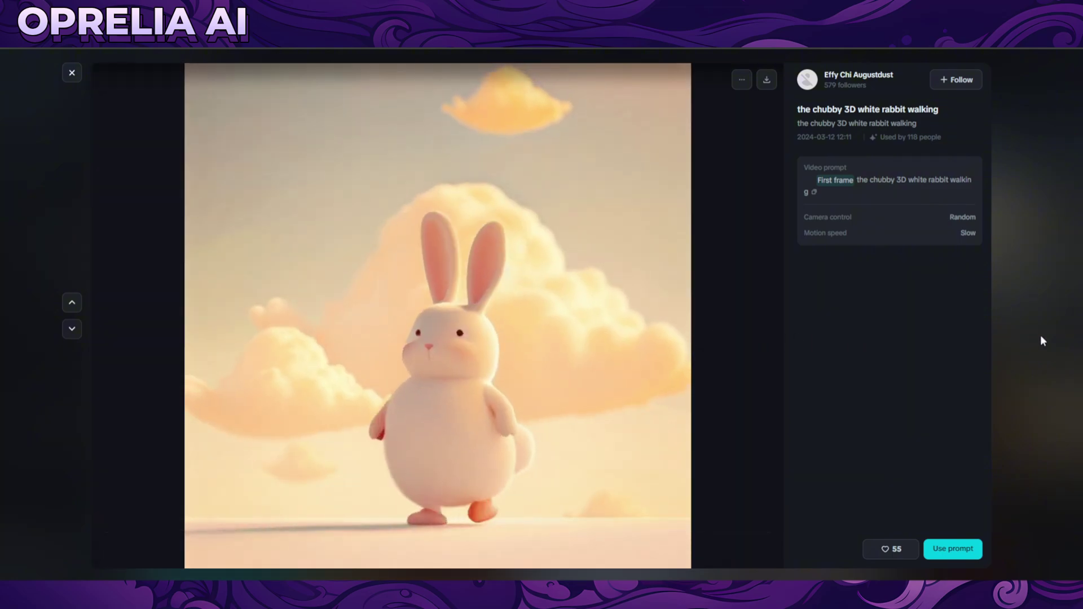
left_click(1047, 334)
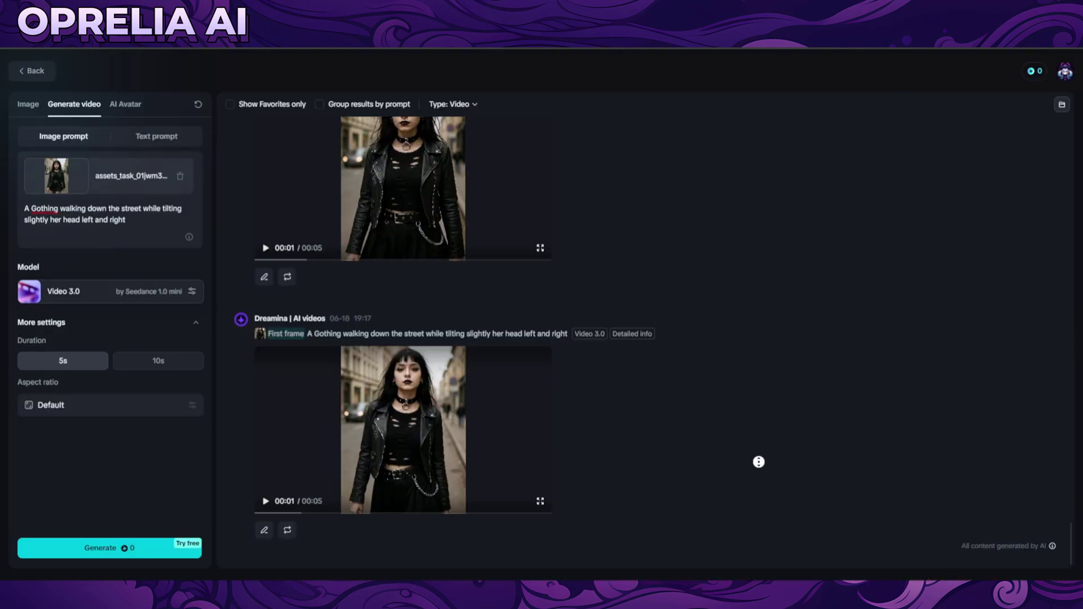
Bring the generated-clips list to the top and show the available video models
scroll(967, 314, "up", 10)
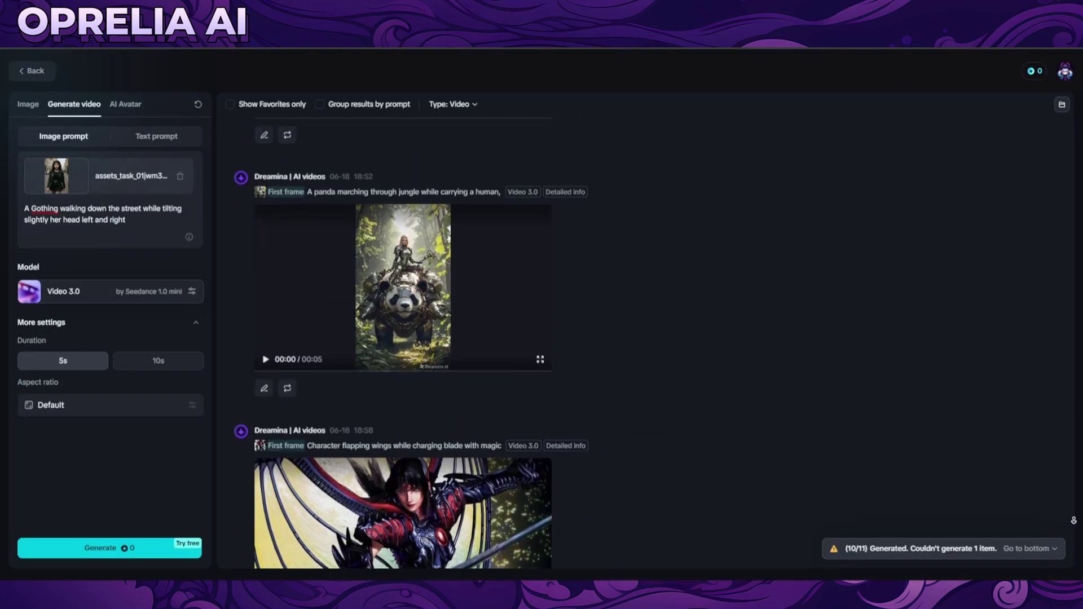
left_click_drag(1073, 451, 1070, 136)
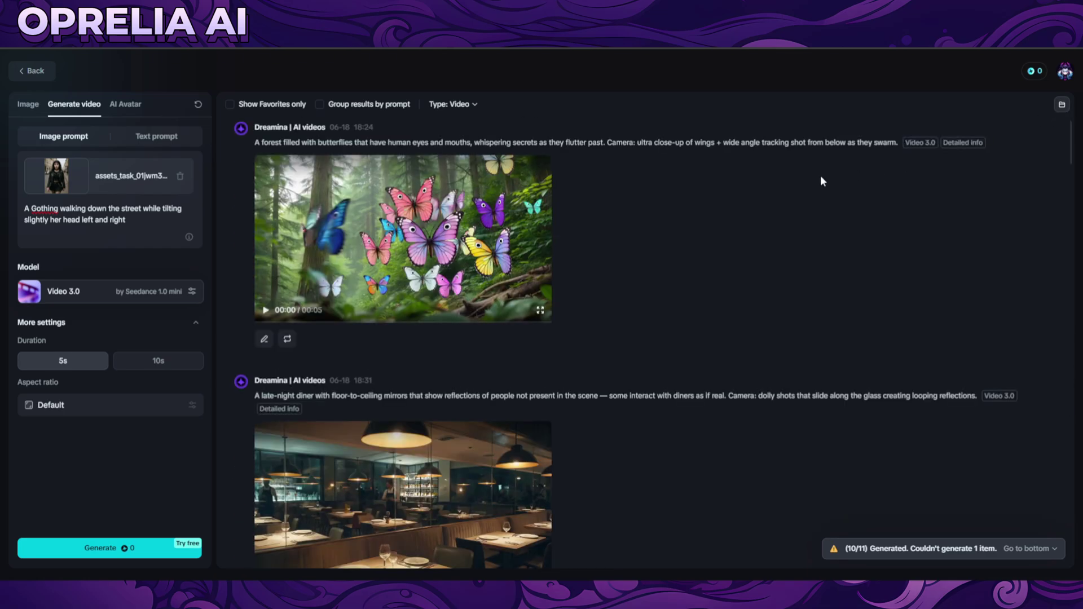
left_click(164, 293)
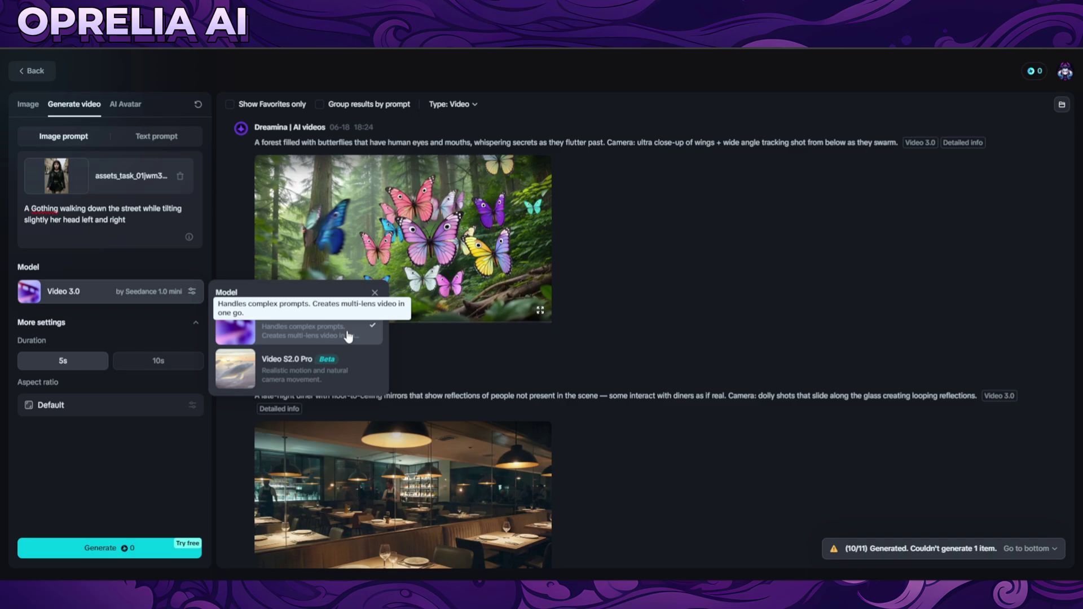
Dismiss the model list, highlight the prompt's camera directions, and open the forest butterflies clip
left_click(634, 266)
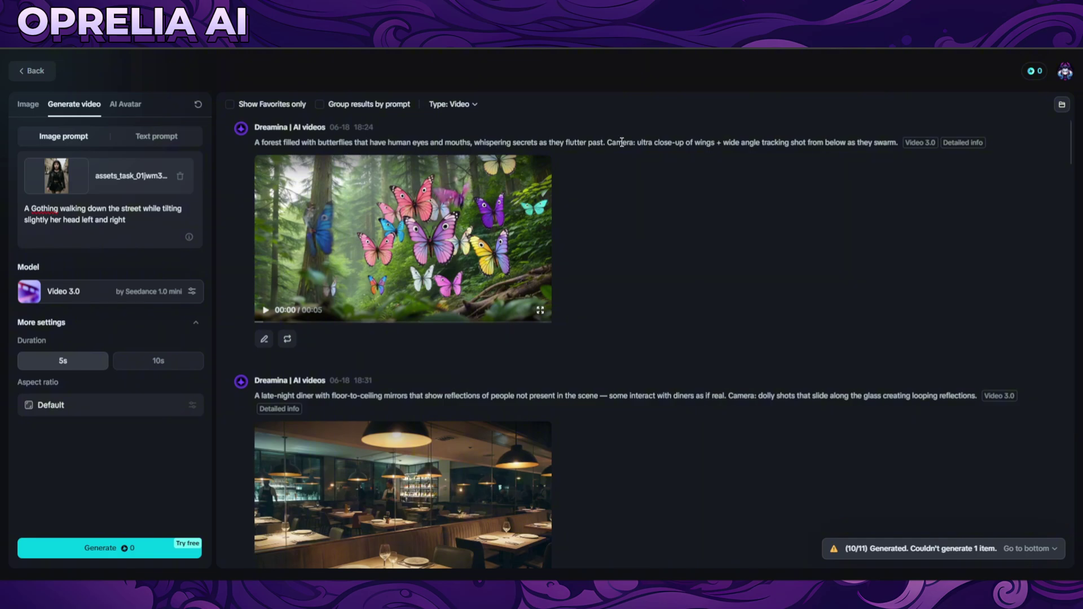
left_click_drag(606, 142, 855, 141)
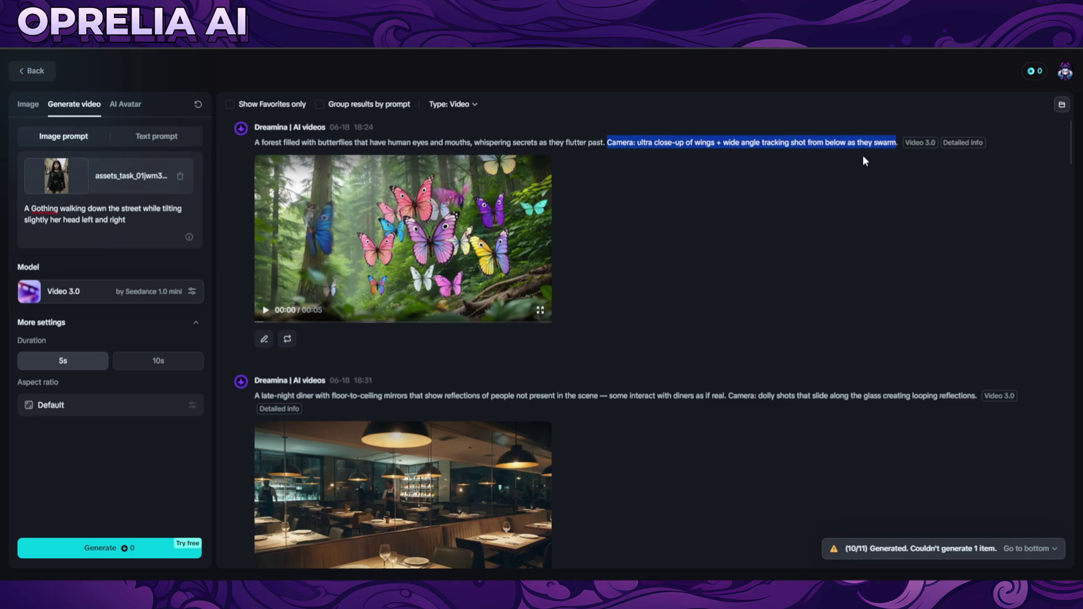
left_click(525, 220)
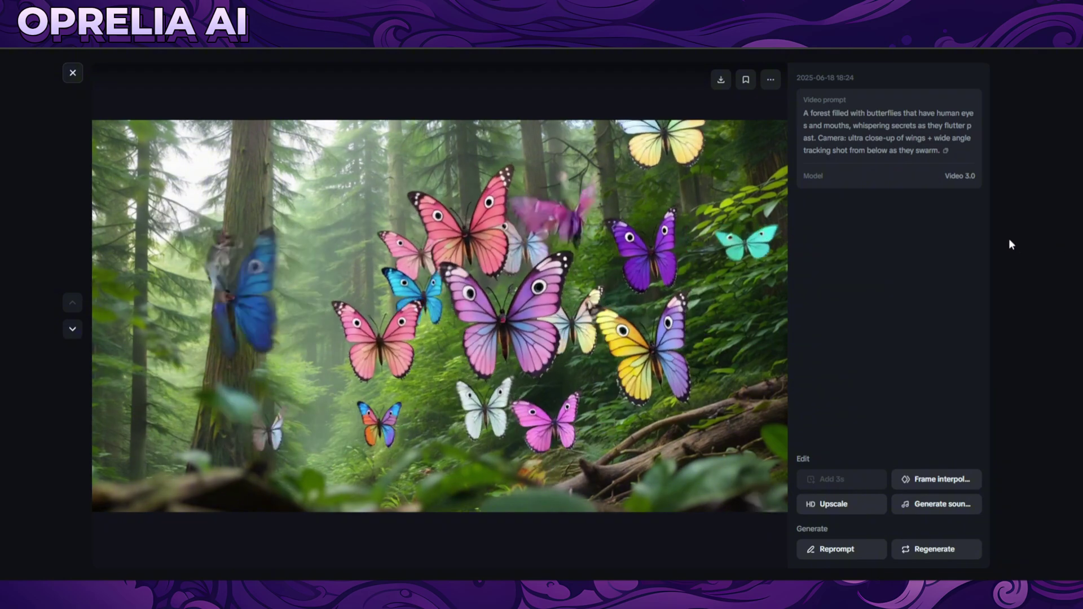
Close the butterfly clip viewer and open the late-night diner clip
left_click(73, 72)
scroll(455, 252, "down", 2)
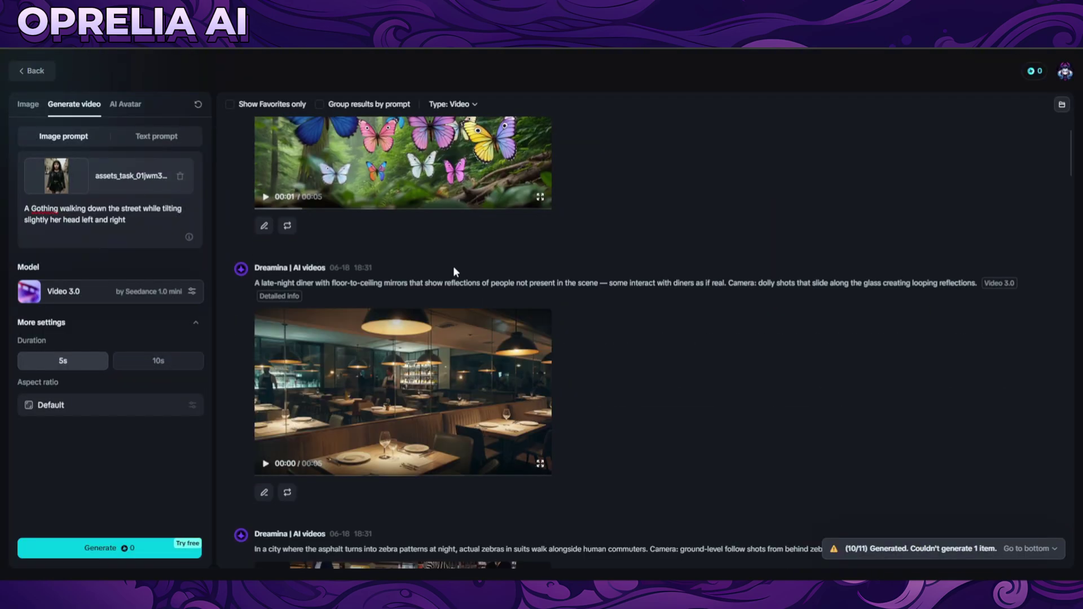
left_click(442, 380)
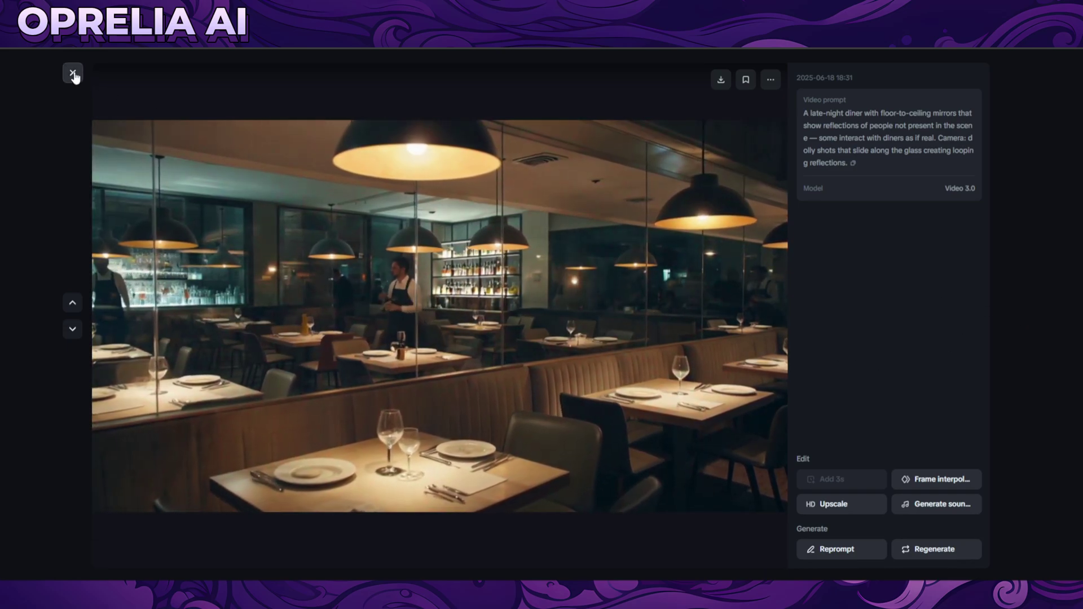
Close the diner clip and scroll down to the zebra-commuter clip
left_click(73, 74)
scroll(651, 267, "down", 1)
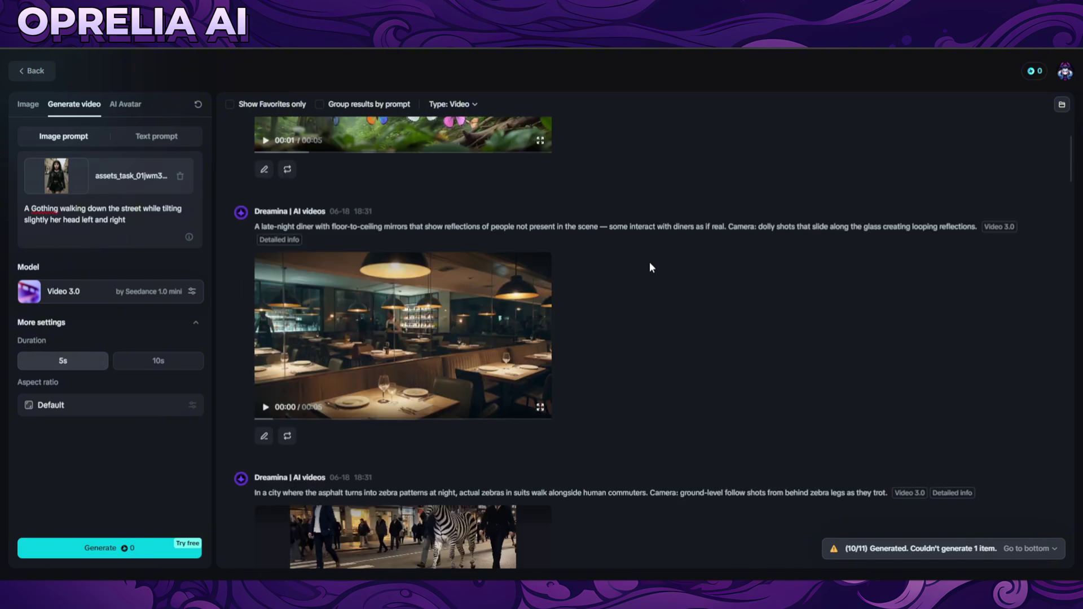
scroll(651, 267, "down", 2)
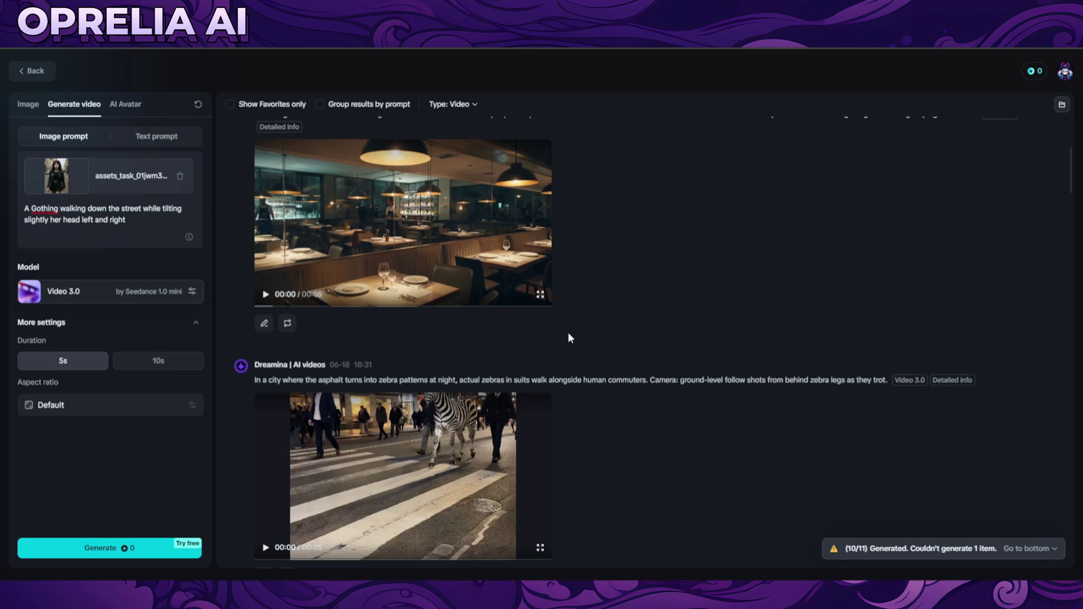
Watch the zebra crosswalk clip full-size, close it, and scroll to the ballet clip
left_click(451, 451)
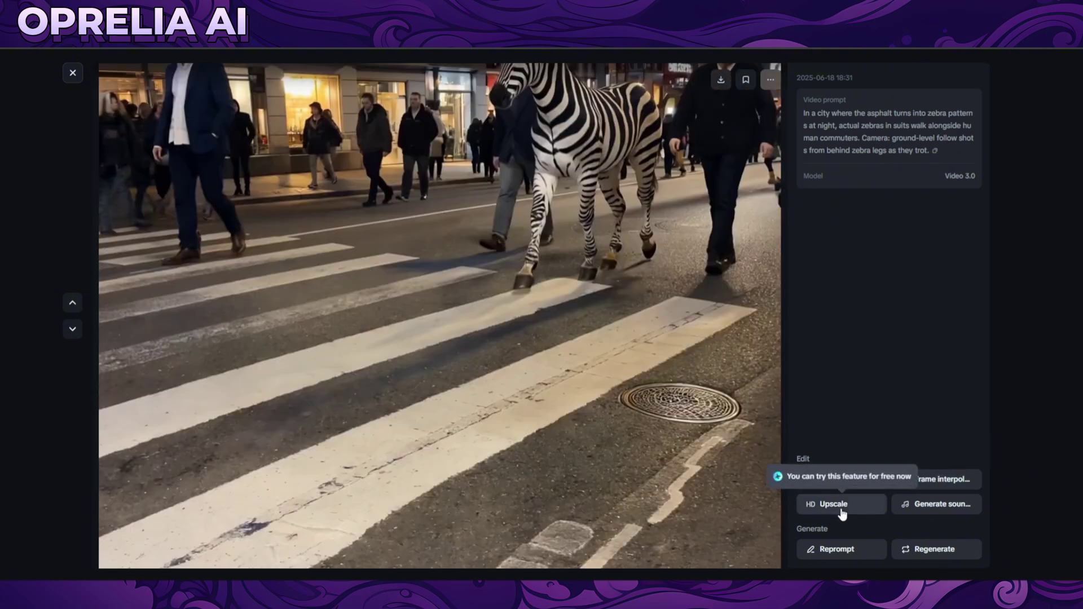
key("Escape")
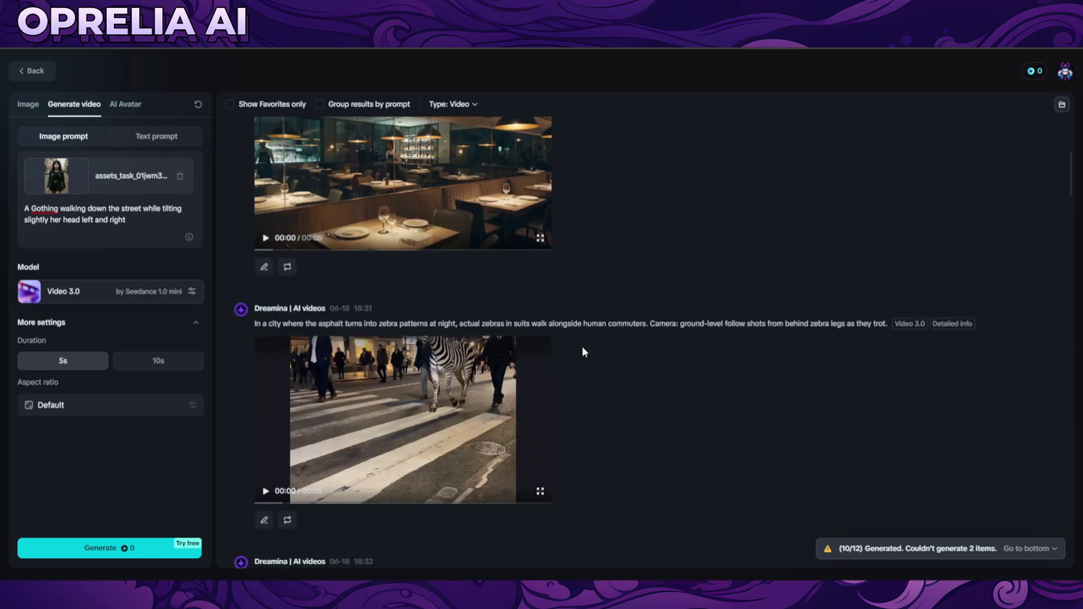
scroll(583, 351, "down", 1)
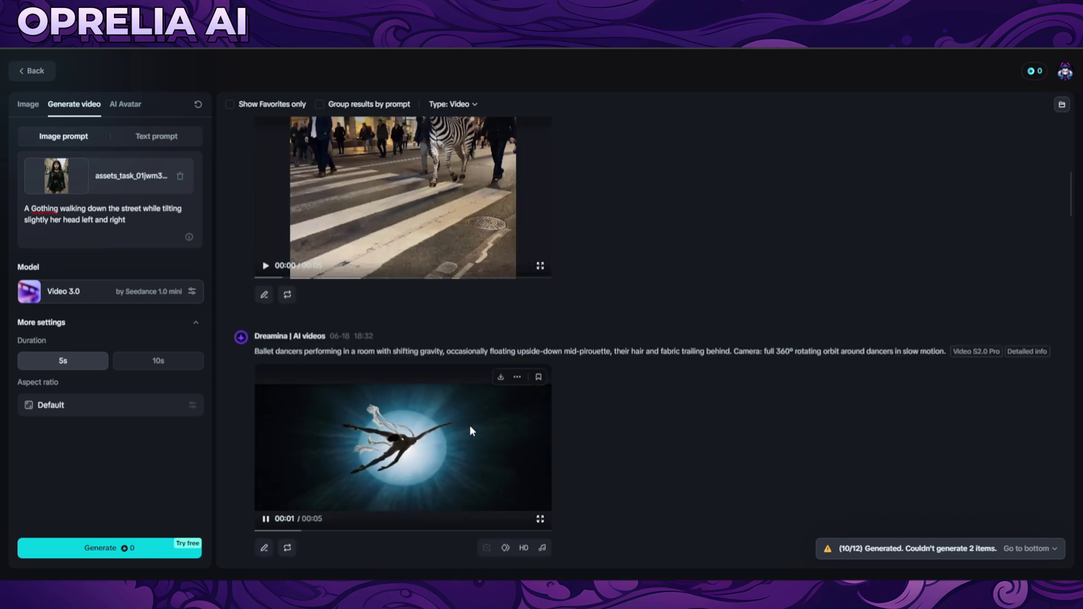
Watch the zero-gravity ballet clip full-size, close it, and scroll to the cat-heads clip
left_click(471, 427)
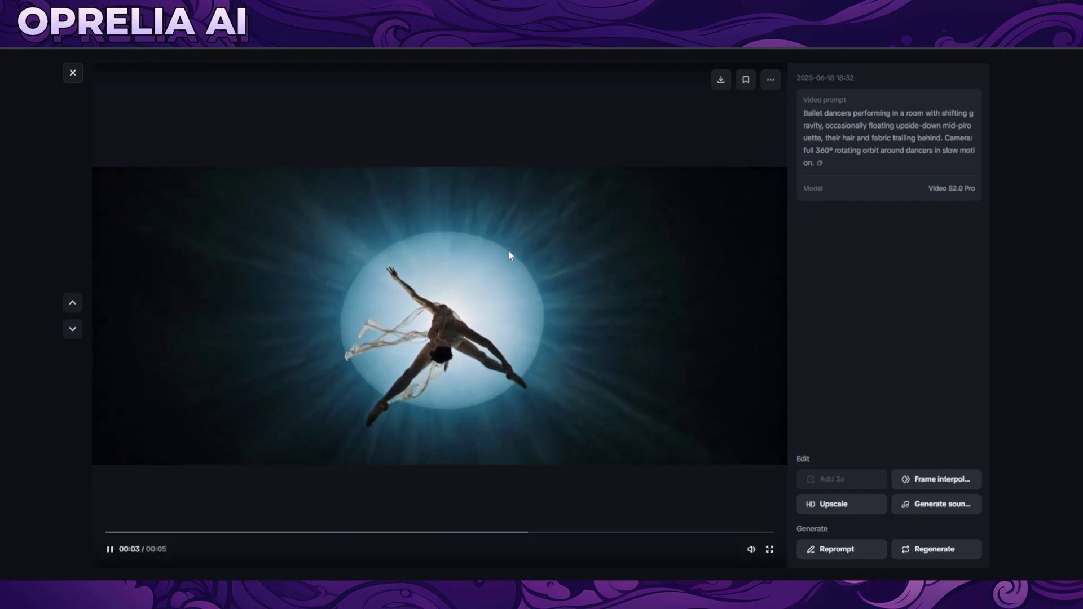
left_click(73, 73)
scroll(596, 323, "down", 5)
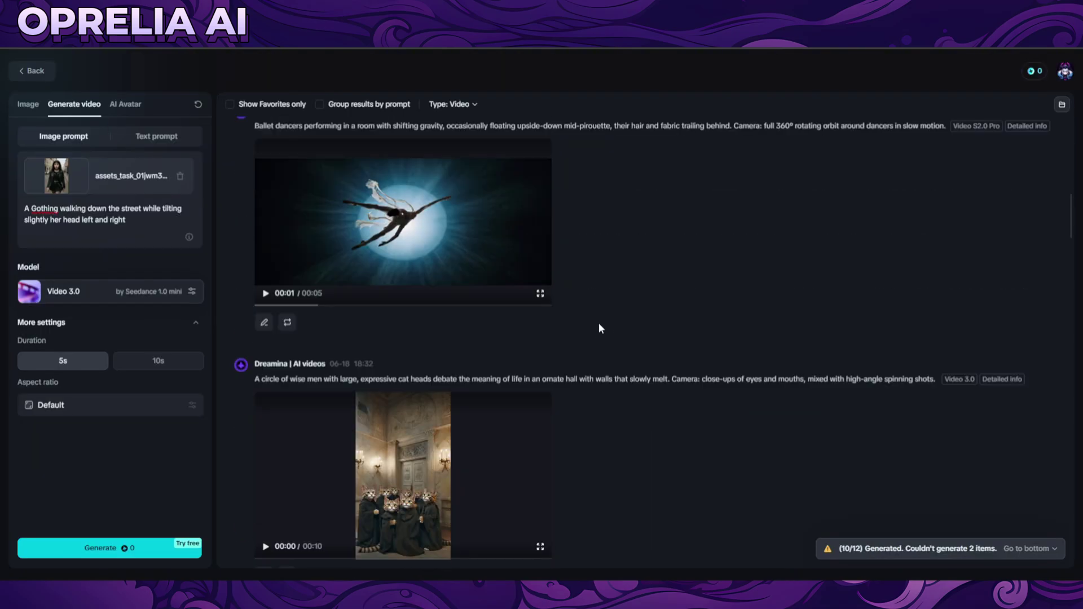
Open the cat-headed wise men clip, clear the prompt selections, close it, and scroll onward
left_click(462, 340)
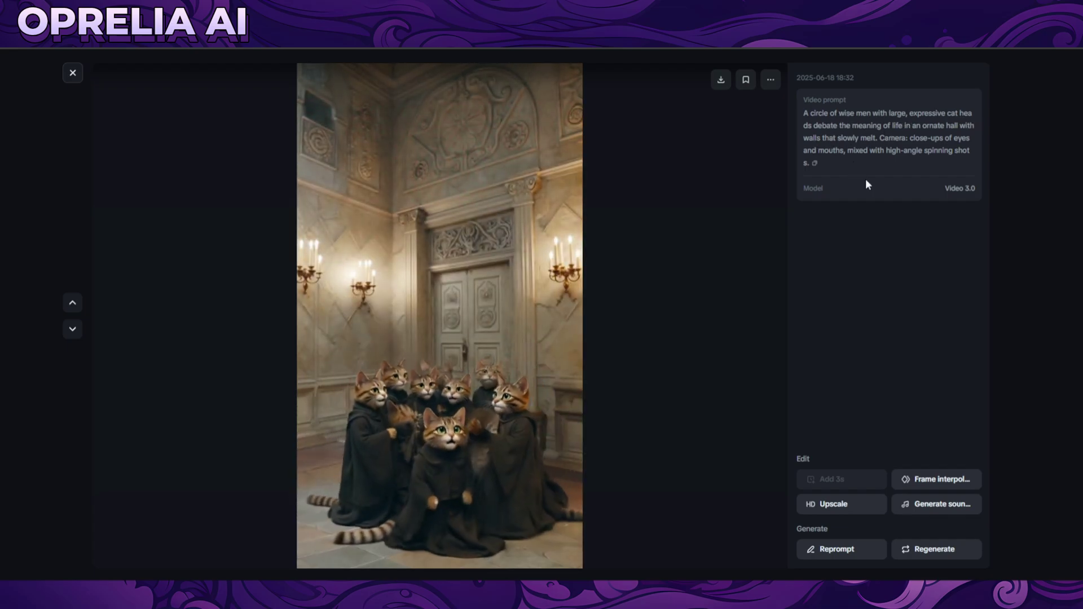
left_click(878, 138)
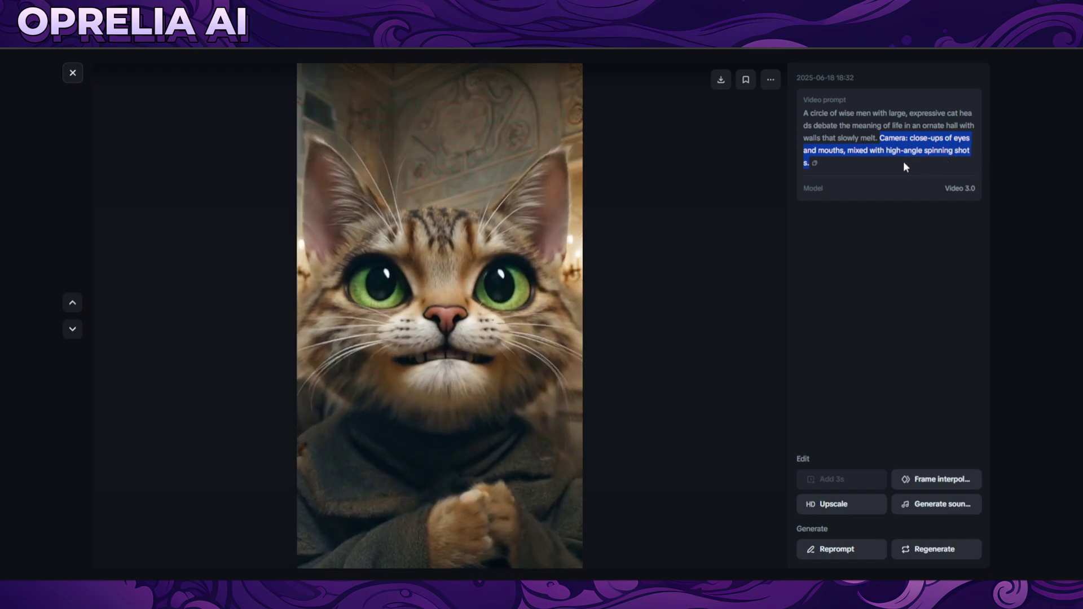
left_click(1031, 201)
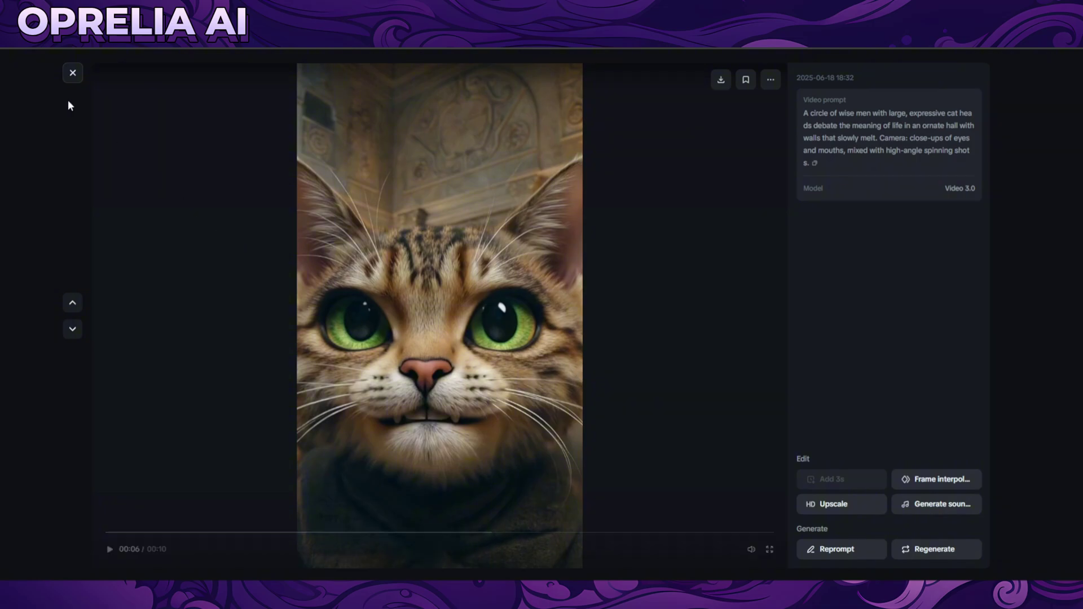
left_click(73, 73)
scroll(564, 248, "down", 5)
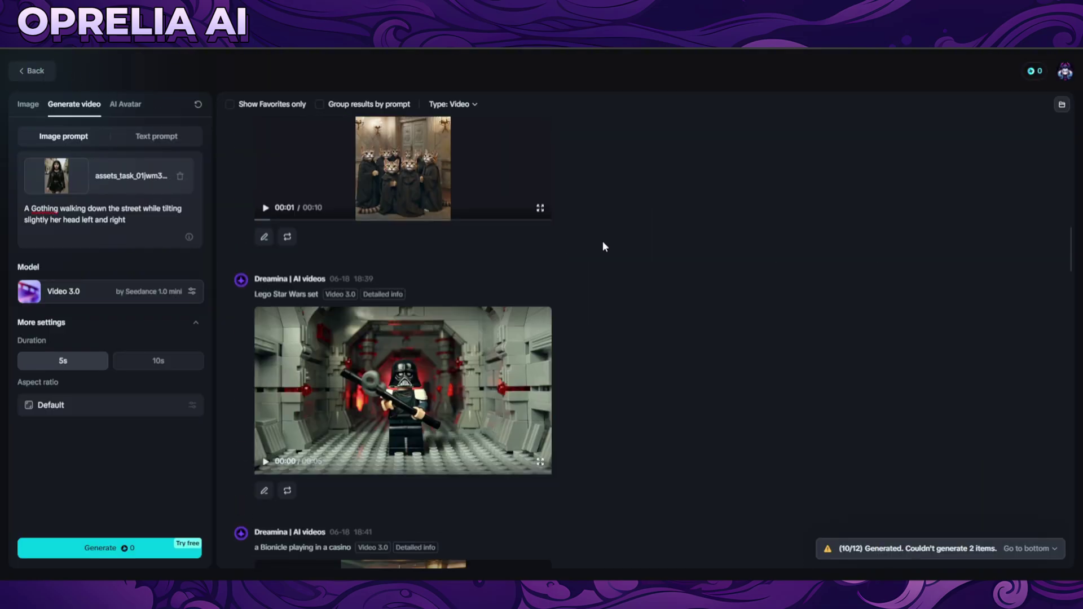
Watch the Lego Star Wars clip, then the Bionicle casino clip, closing each viewer
left_click(487, 389)
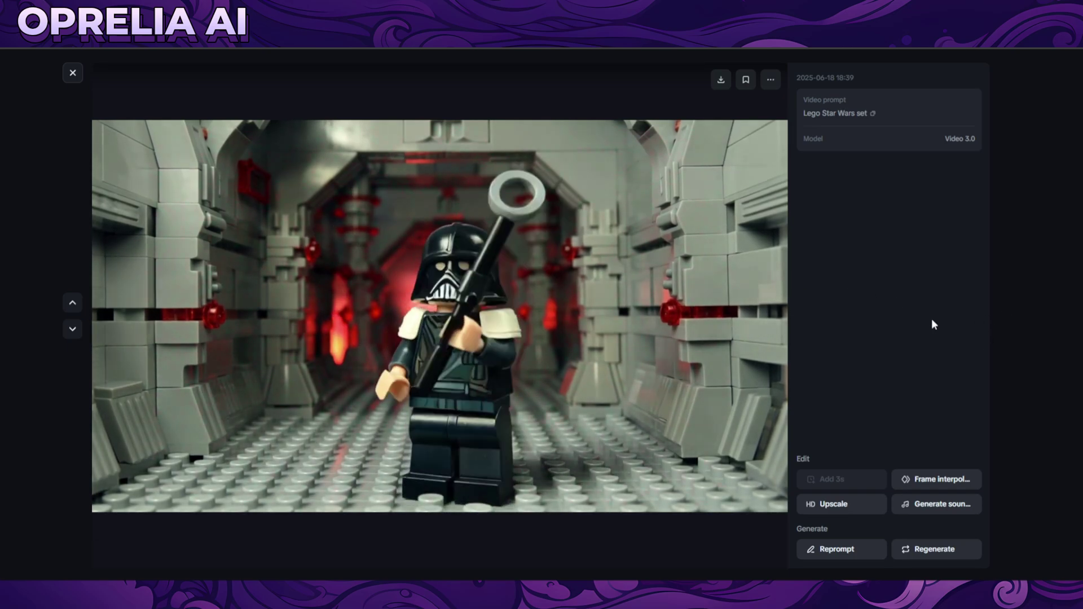
left_click(72, 74)
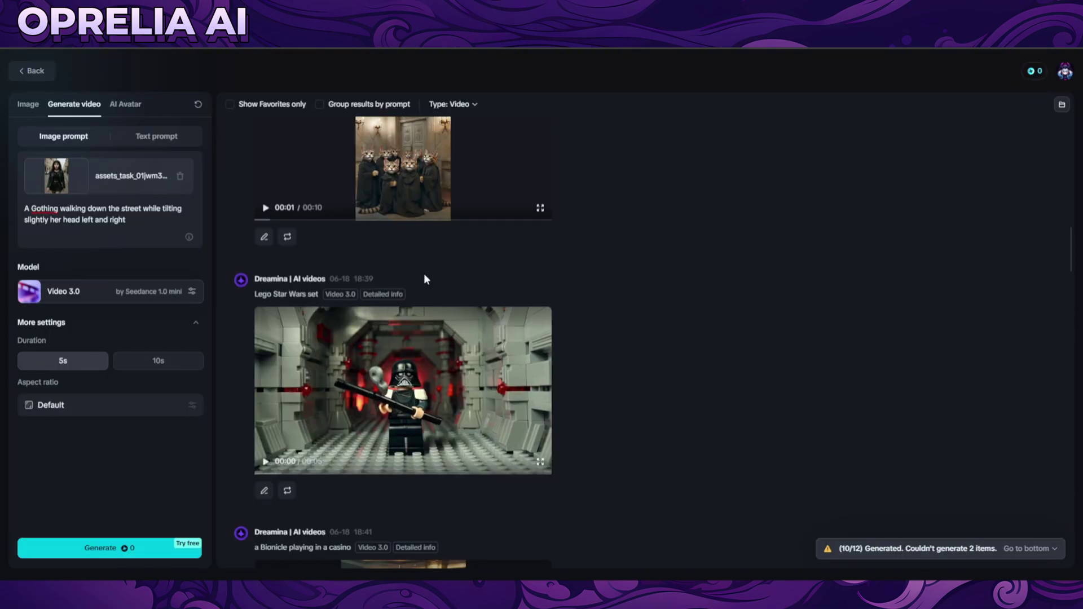
scroll(468, 320, "down", 5)
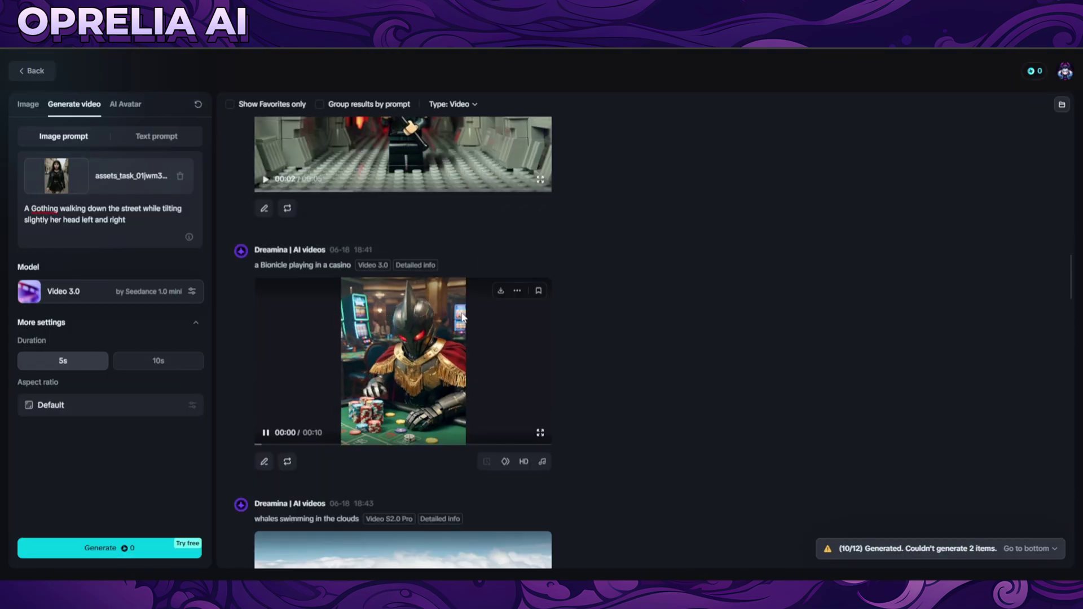
left_click(417, 337)
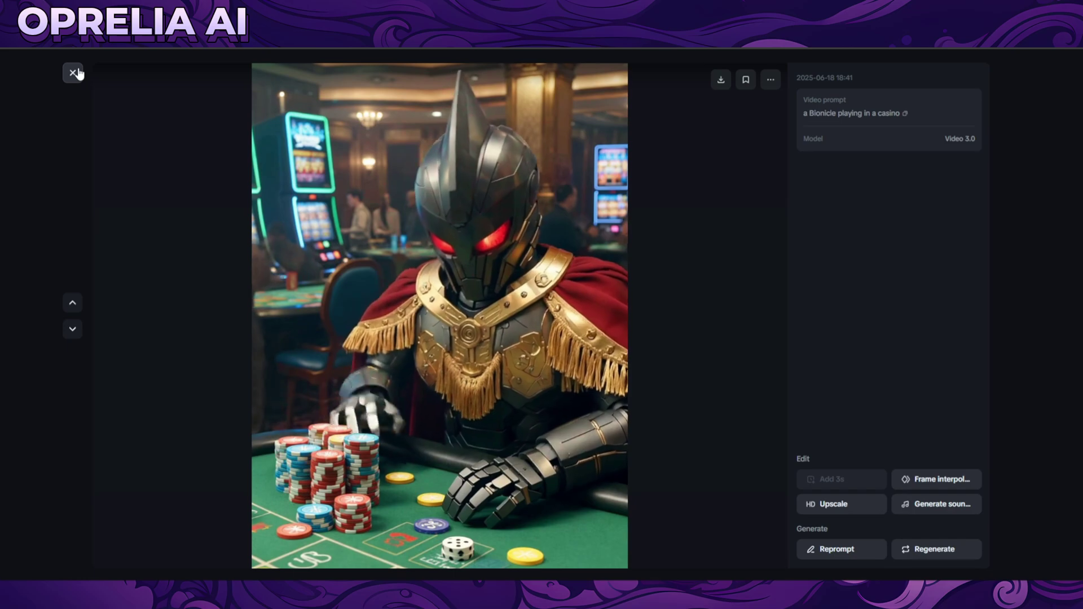
left_click(72, 73)
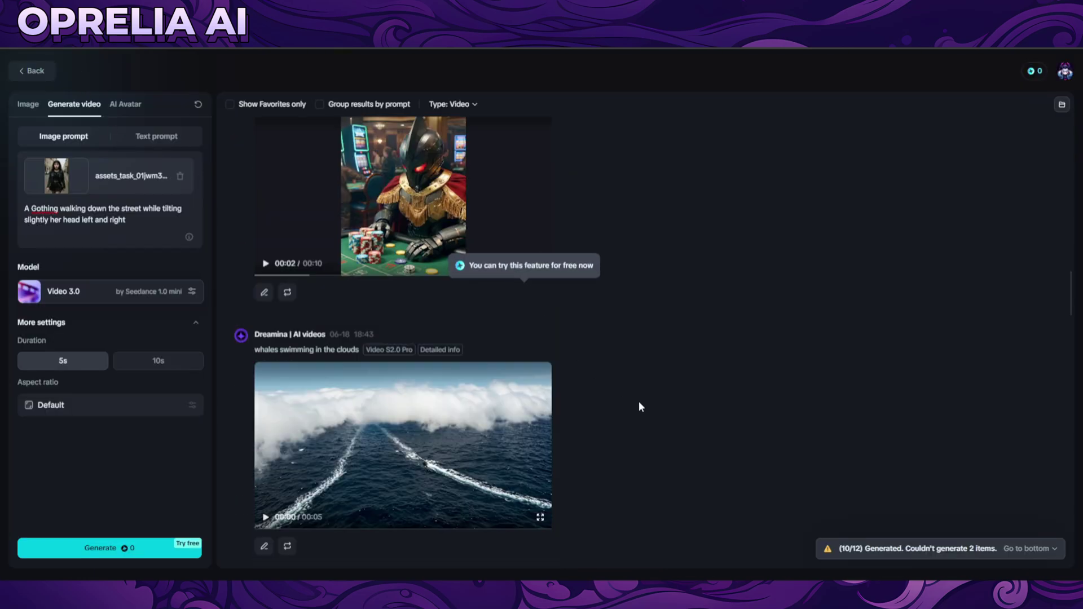
Watch the whales-in-the-clouds clip full-size and close its viewer
scroll(638, 395, "down", 2)
scroll(635, 382, "up", 2)
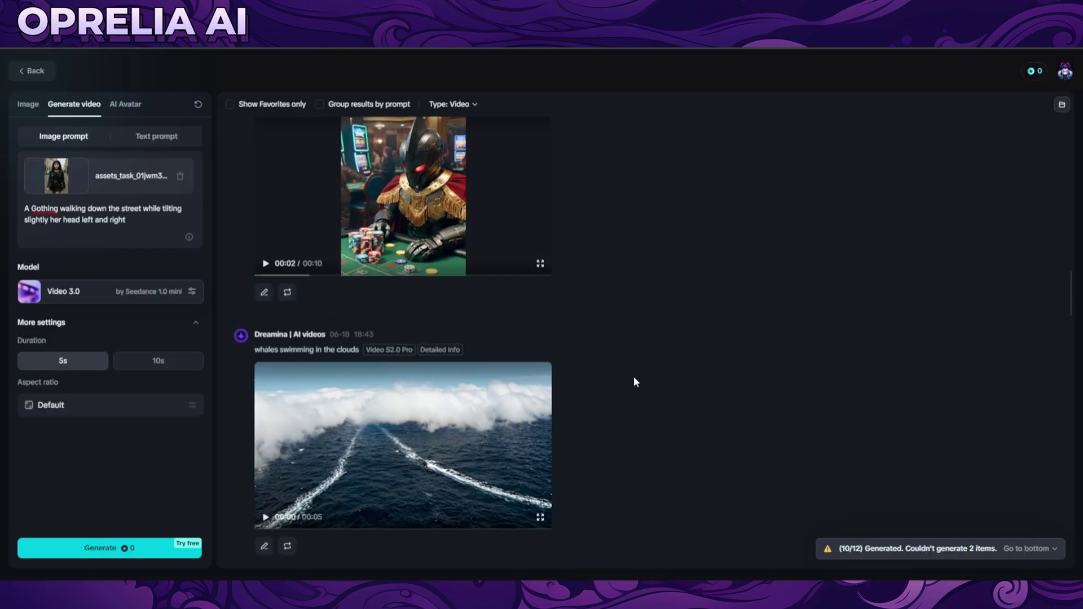
scroll(634, 377, "up", 1)
scroll(634, 377, "down", 1)
mouse_move(490, 428)
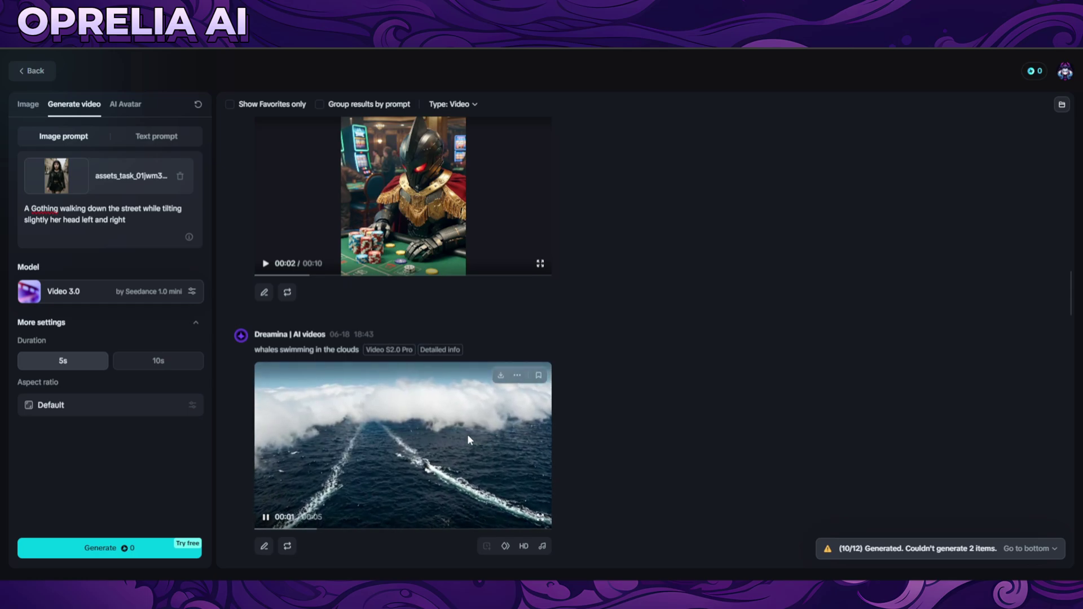
left_click(467, 439)
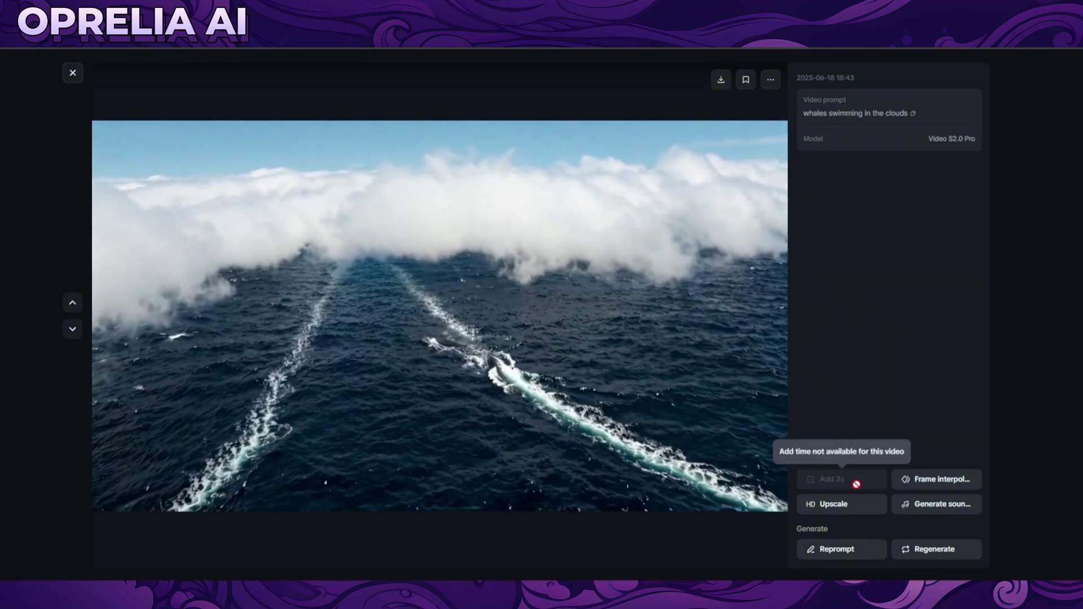
left_click(73, 72)
Request an HD upscale of the elf clip, review it, and scroll to the panda clip
scroll(470, 320, "down", 5)
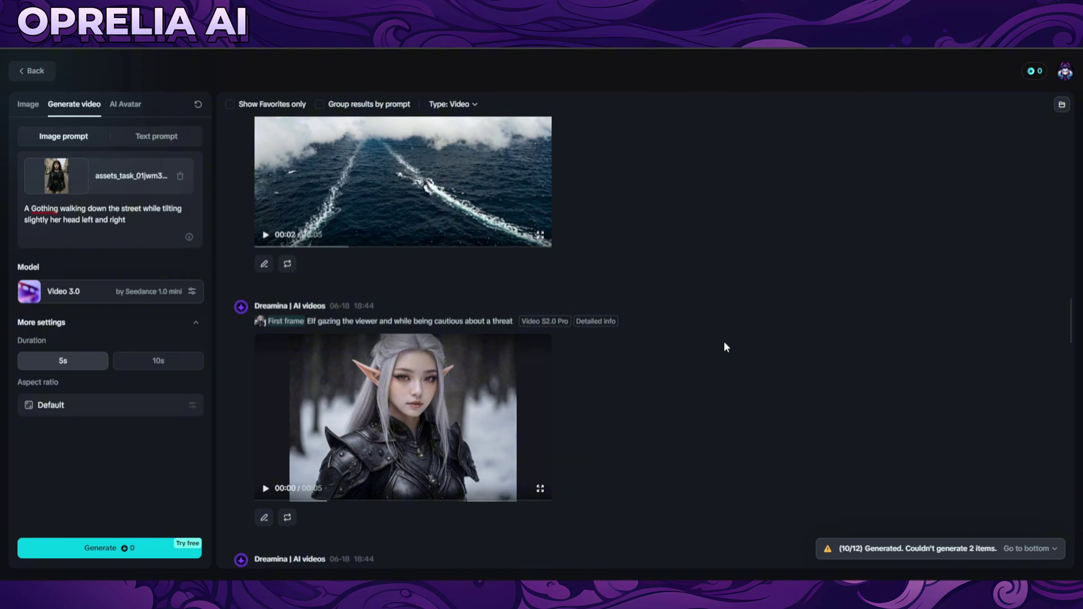
left_click(407, 386)
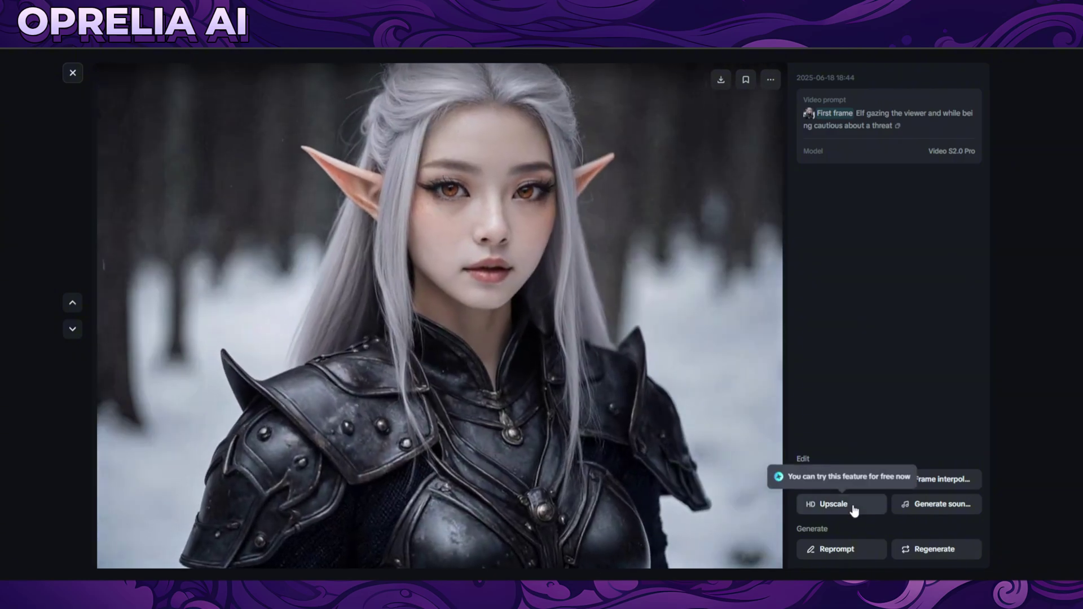
left_click(852, 507)
left_click(424, 351)
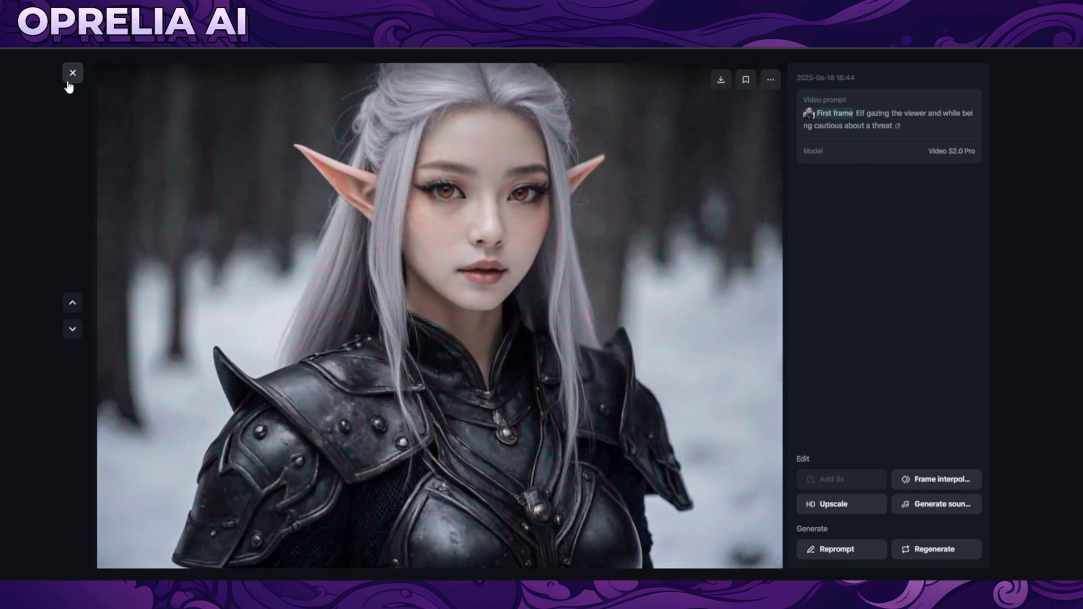
left_click(72, 73)
scroll(486, 277, "down", 3)
scroll(488, 280, "down", 4)
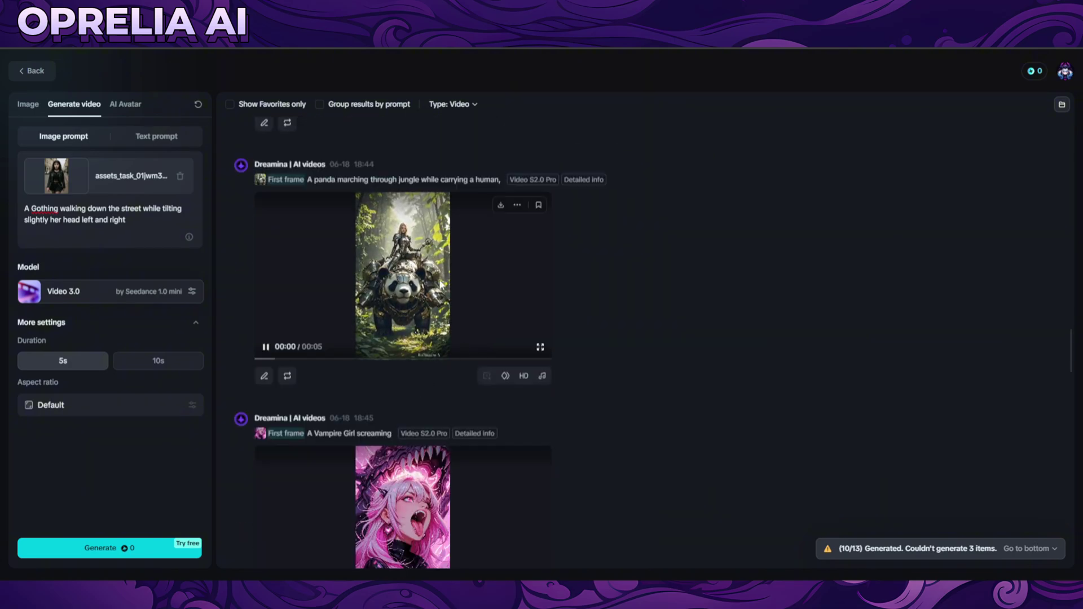
Watch the 5 s armoured panda jungle clip full-size, then close the viewer
left_click(488, 280)
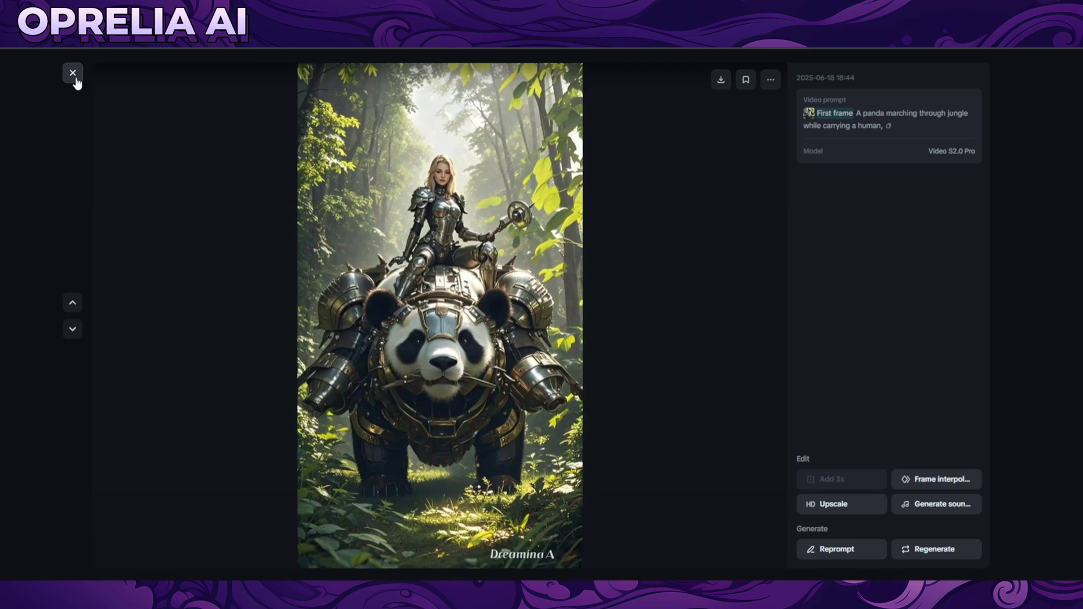
left_click(72, 73)
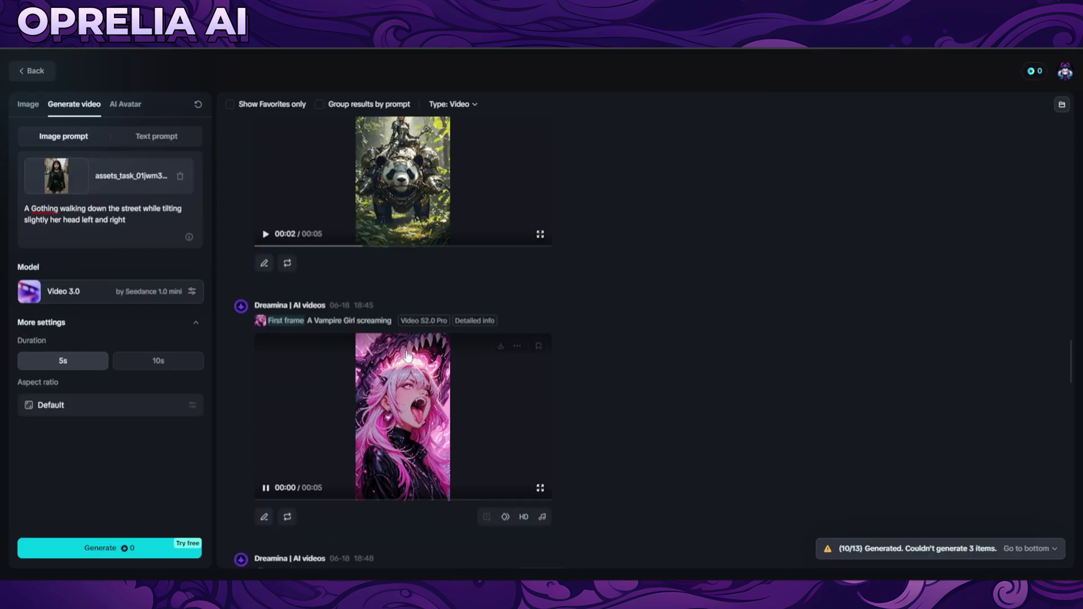
View the screaming vampire girl clip full-size and close it
left_click(410, 348)
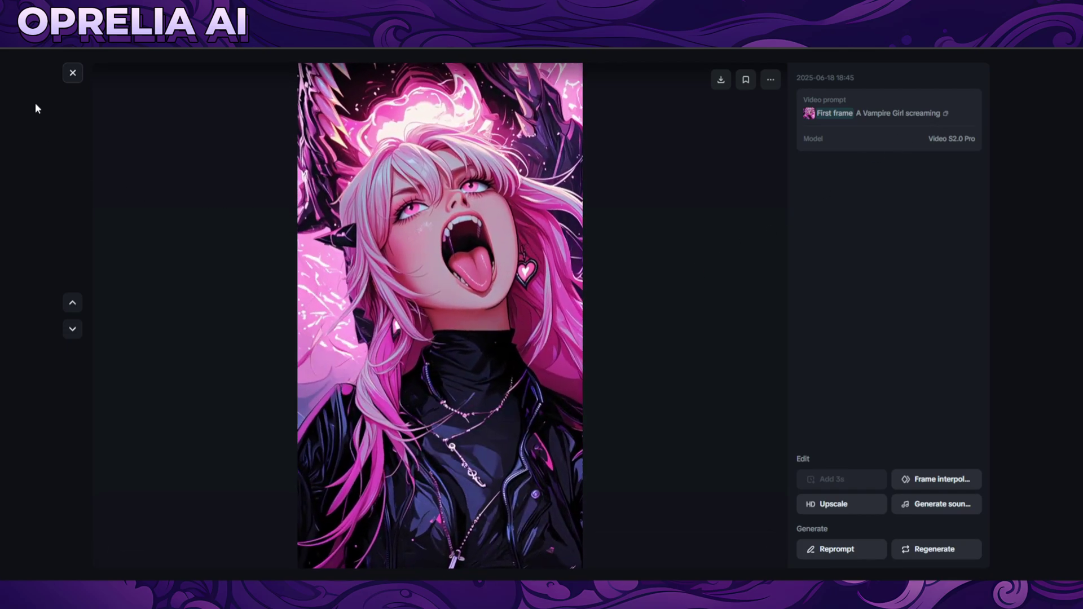
left_click(72, 73)
scroll(838, 326, "down", 5)
scroll(569, 296, "down", 1)
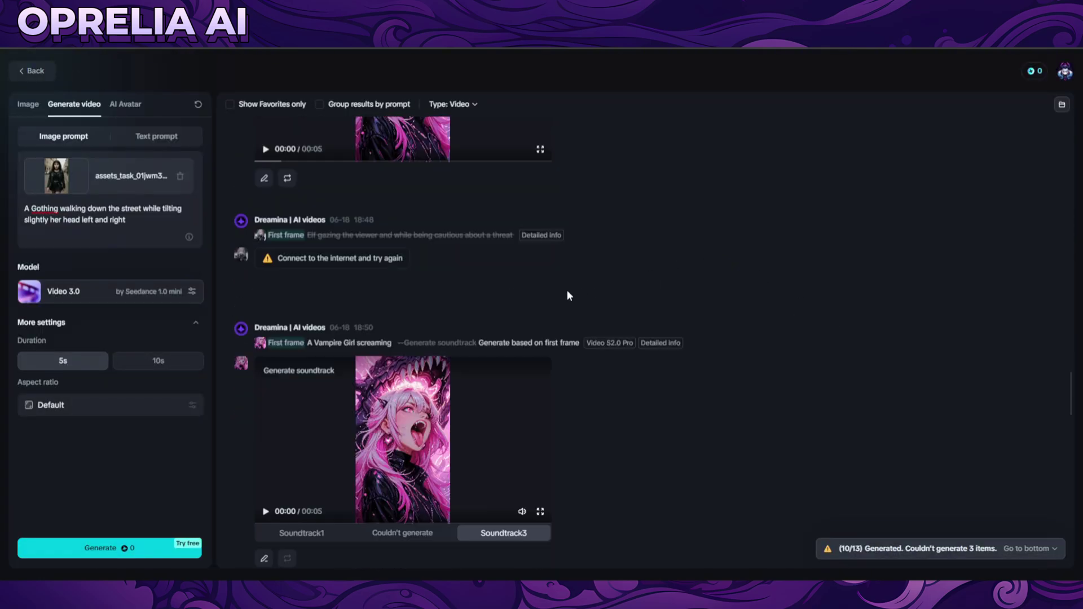
Watch the vampire clip's Soundtrack3 version full-size, then return to the history list
left_click(424, 438)
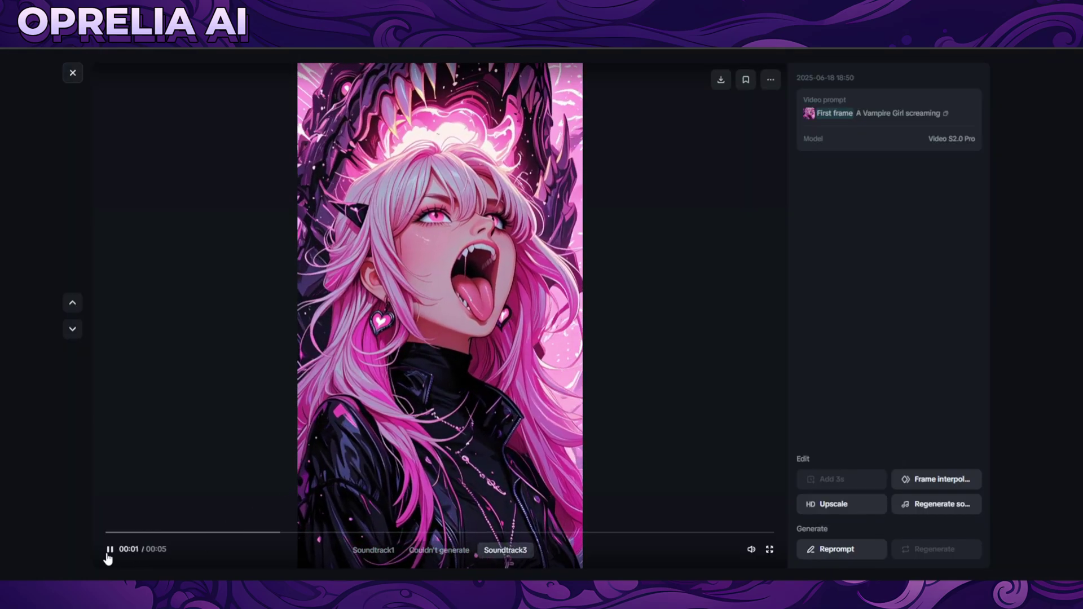
left_click(77, 78)
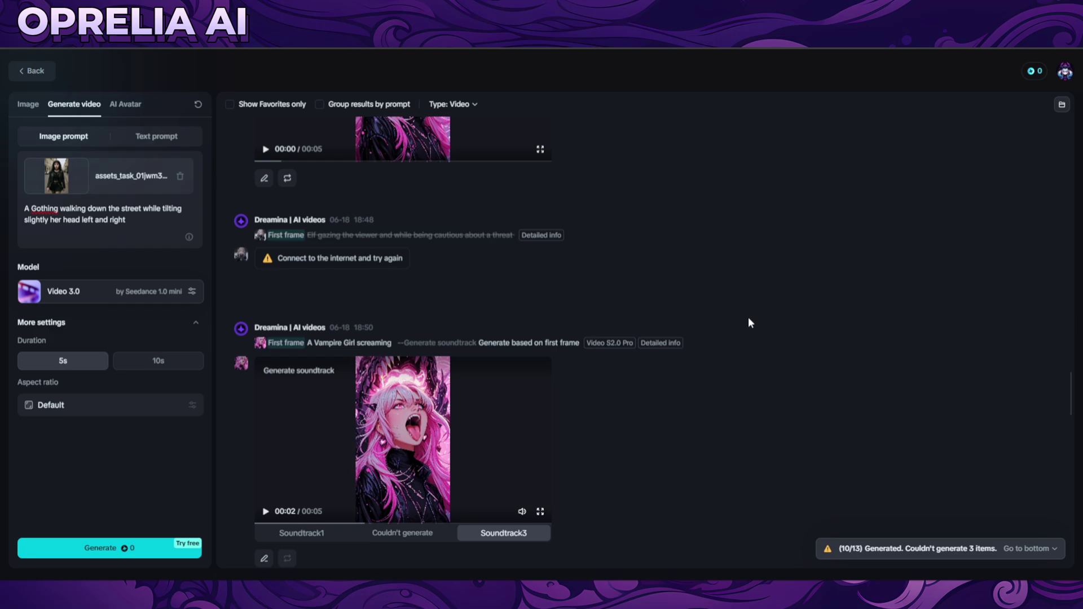
scroll(641, 559, "down", 1)
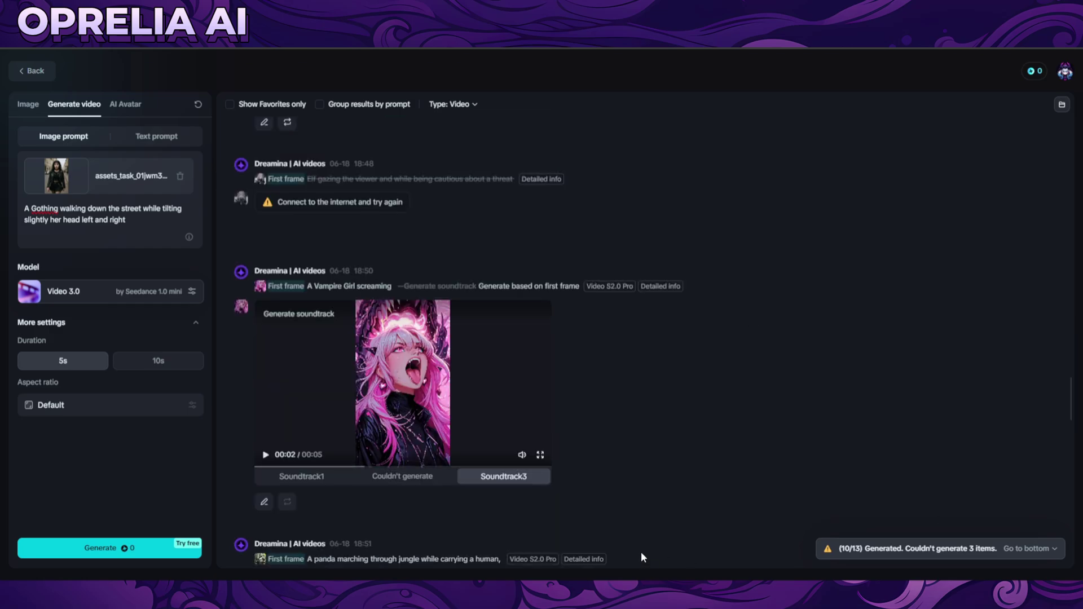
scroll(644, 542, "down", 1)
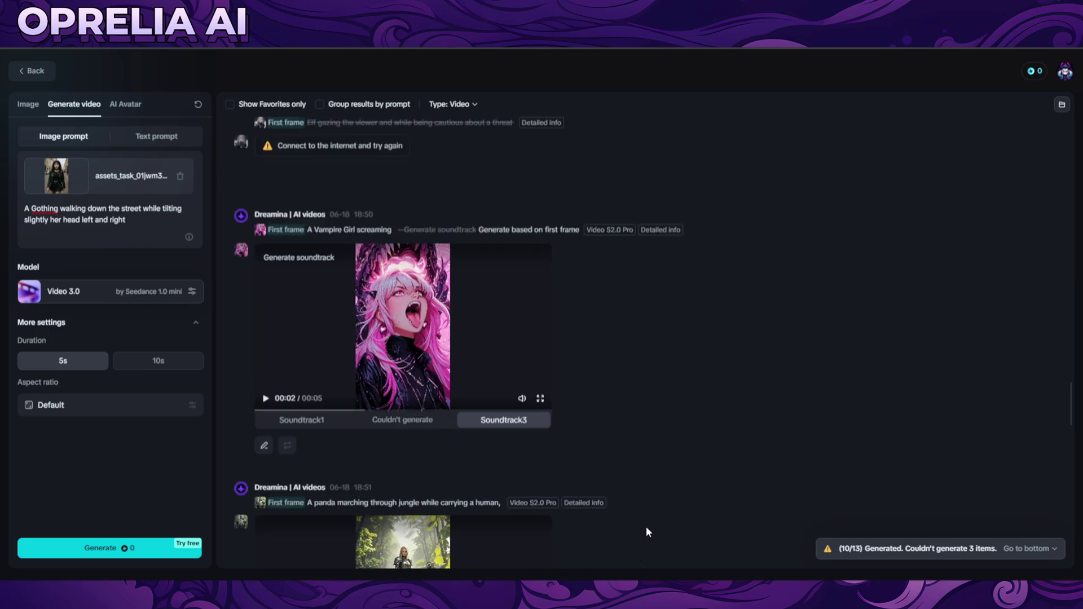